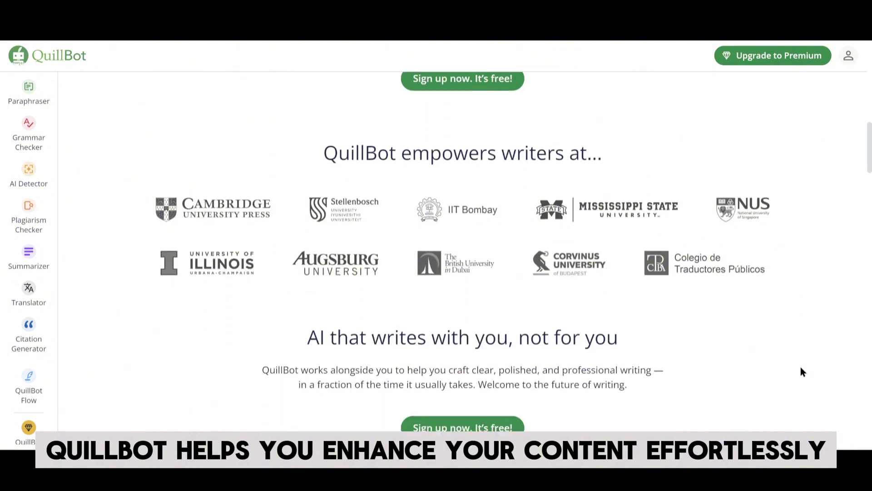
Look through the QuillBot home page and the QuillBot for Chrome page, including its features, reviews and FAQs.
{"action": "scroll", "coordinate": [801, 372], "scroll_direction": "down", "scroll_amount": 8}
{"action": "scroll", "coordinate": [801, 372], "scroll_direction": "down", "scroll_amount": 1}
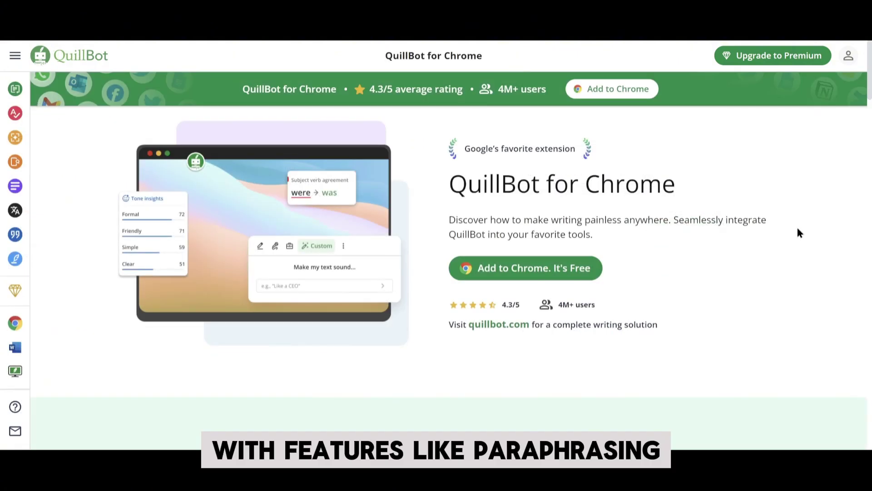
{"action": "scroll", "coordinate": [799, 233], "scroll_direction": "down", "scroll_amount": 5}
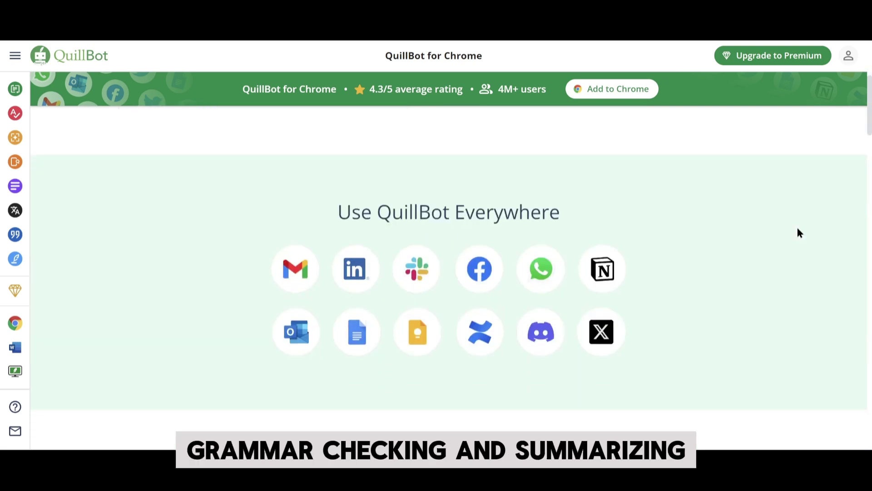
{"action": "scroll", "coordinate": [799, 233], "scroll_direction": "down", "scroll_amount": 6}
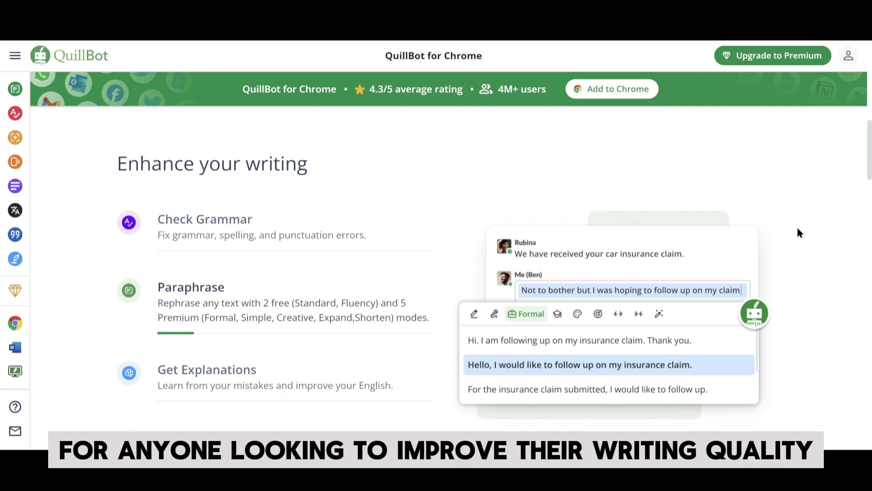
{"action": "scroll", "coordinate": [800, 232], "scroll_direction": "down", "scroll_amount": 3}
{"action": "scroll", "coordinate": [800, 233], "scroll_direction": "down", "scroll_amount": 6}
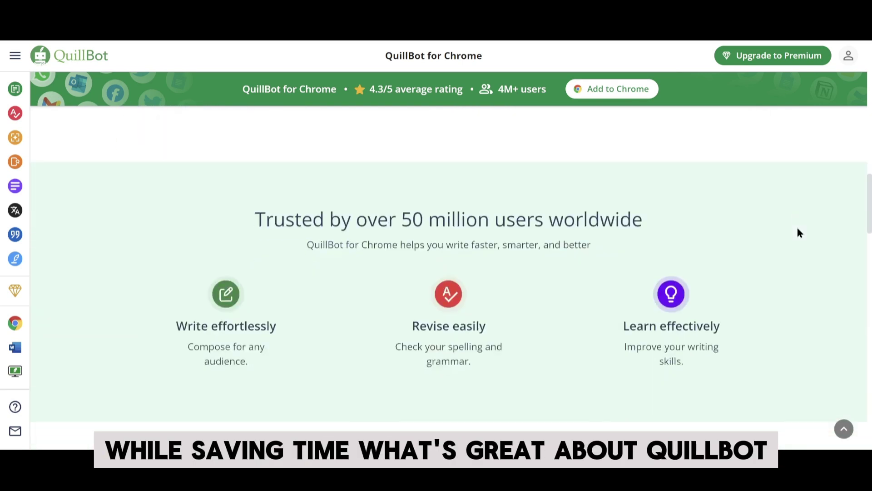
{"action": "scroll", "coordinate": [799, 233], "scroll_direction": "down", "scroll_amount": 6}
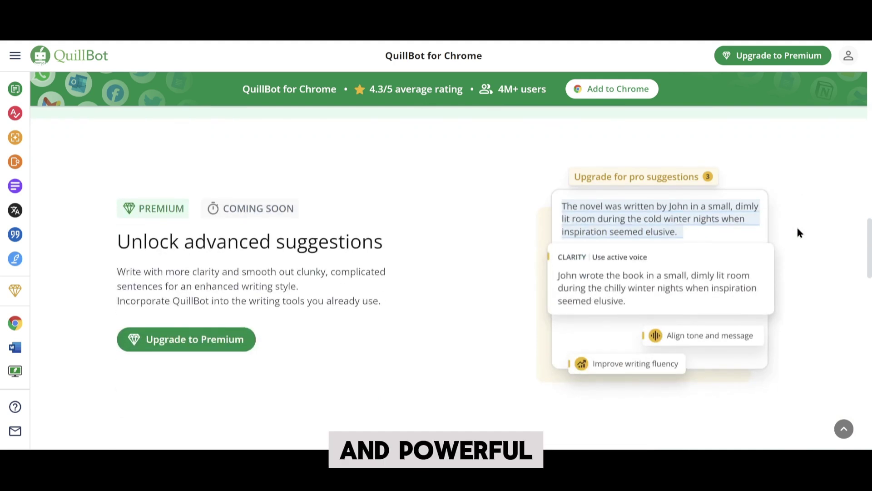
{"action": "scroll", "coordinate": [800, 232], "scroll_direction": "down", "scroll_amount": 6}
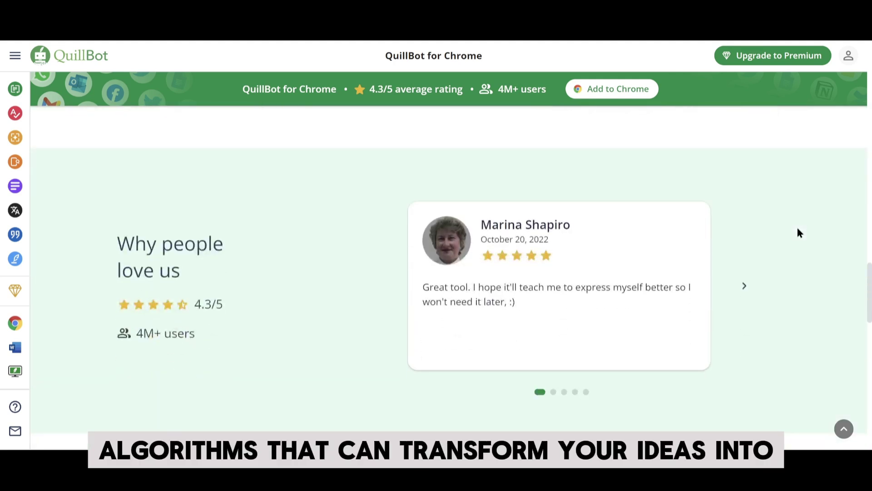
{"action": "scroll", "coordinate": [800, 233], "scroll_direction": "down", "scroll_amount": 7}
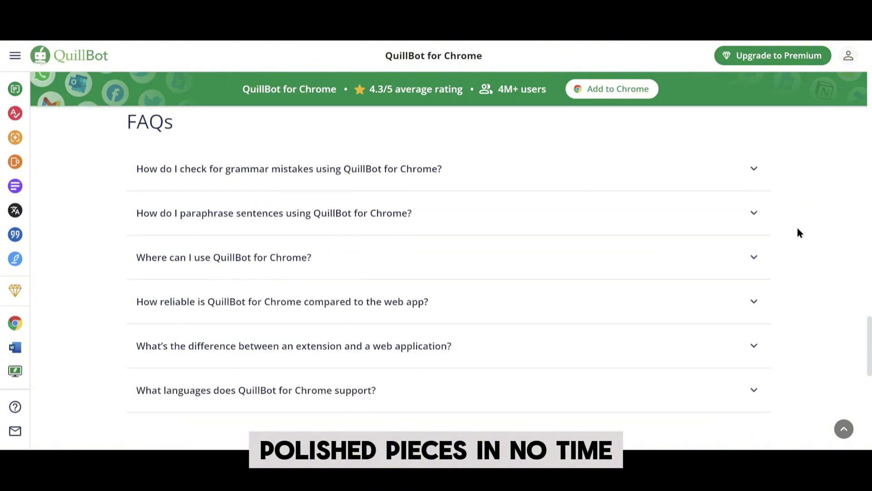
{"action": "scroll", "coordinate": [799, 232], "scroll_direction": "down", "scroll_amount": 4}
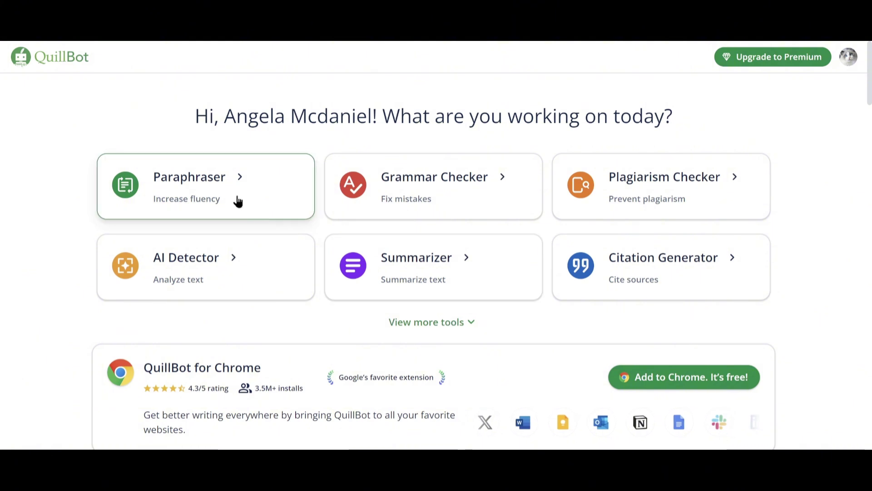
Open the Paraphraser tool.
{"action": "left_click", "coordinate": [271, 189]}
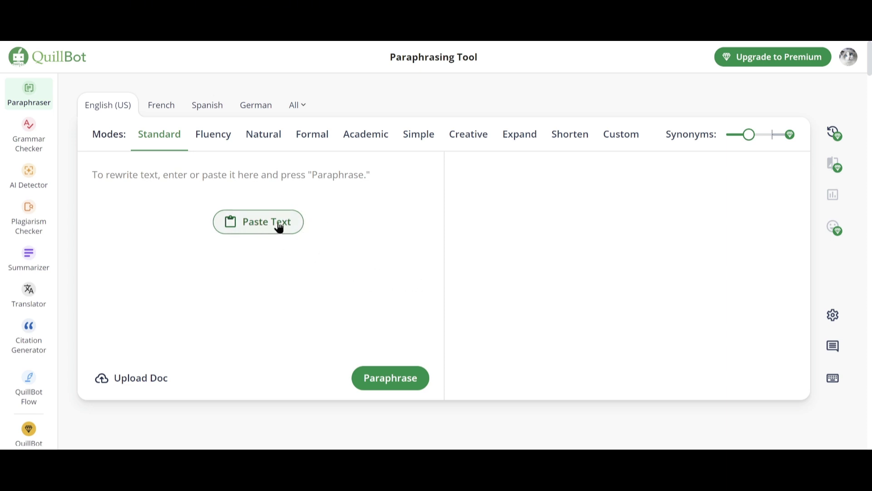
{"action": "left_click", "coordinate": [282, 185]}
{"action": "type", "text": "abc"}
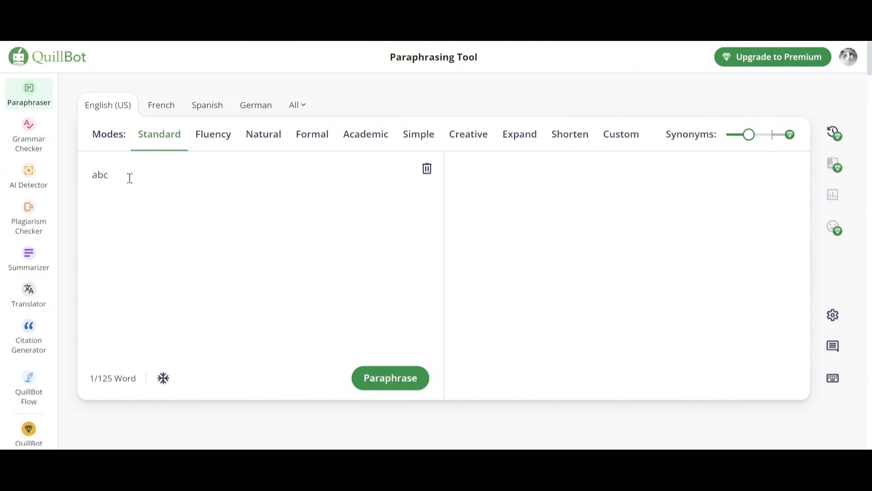
{"action": "left_click_drag", "start_coordinate": [129, 178], "coordinate": [89, 183]}
{"action": "key", "text": "BackSpace"}
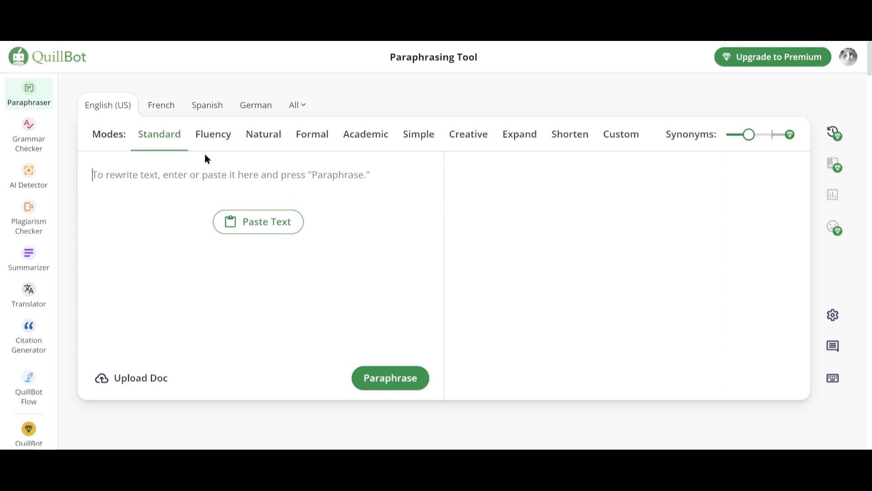
Paraphrase "QuillBot is a useful tool for paraphrasing sentences and improving writing quality" in Fluency mode and close the Smart Thesaurus tip.
{"action": "left_click", "coordinate": [220, 142]}
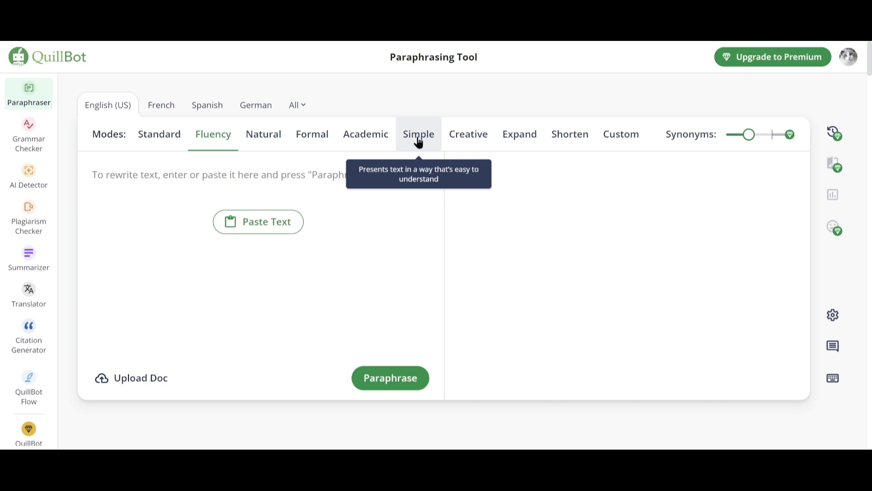
{"action": "left_click", "coordinate": [246, 180]}
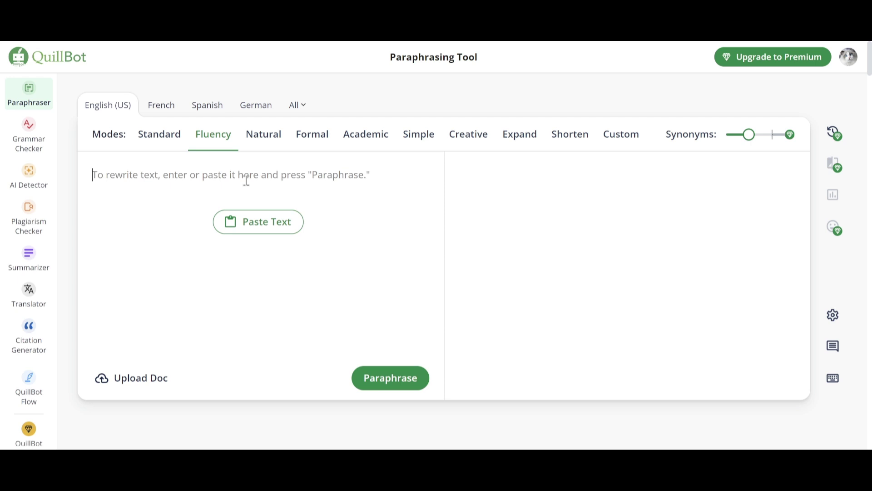
{"action": "type", "text": "QuillBot is a useful tool for paraphrasing sentences and improving writing quality"}
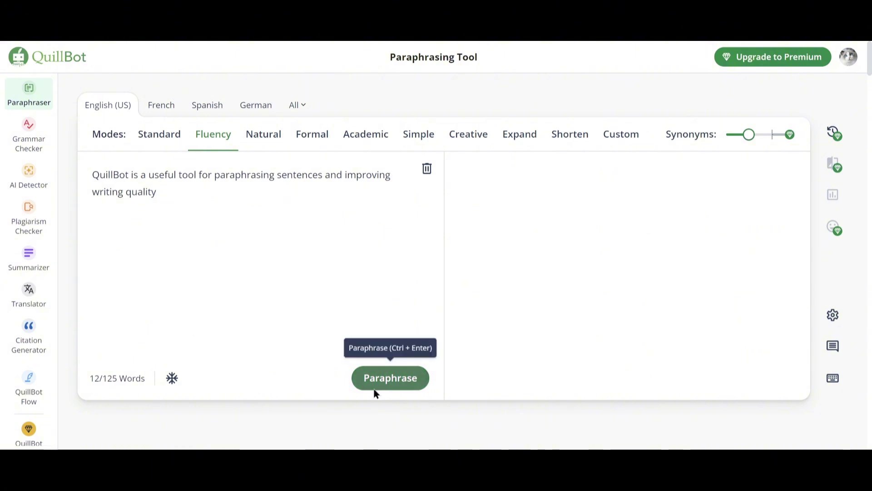
{"action": "left_click", "coordinate": [386, 392]}
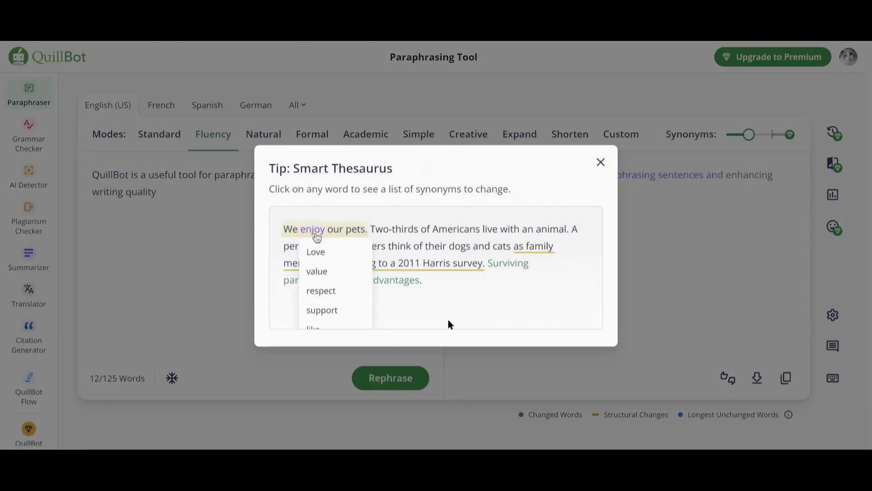
{"action": "left_click", "coordinate": [600, 163]}
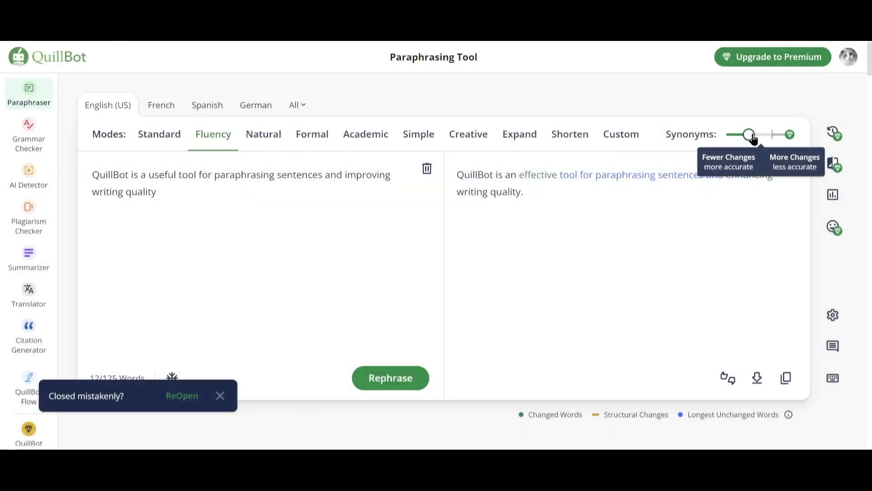
{"action": "mouse_move", "coordinate": [749, 136]}
{"action": "left_mouse_down"}
{"action": "mouse_move", "coordinate": [765, 141]}
{"action": "mouse_move", "coordinate": [752, 143]}
{"action": "left_mouse_up"}
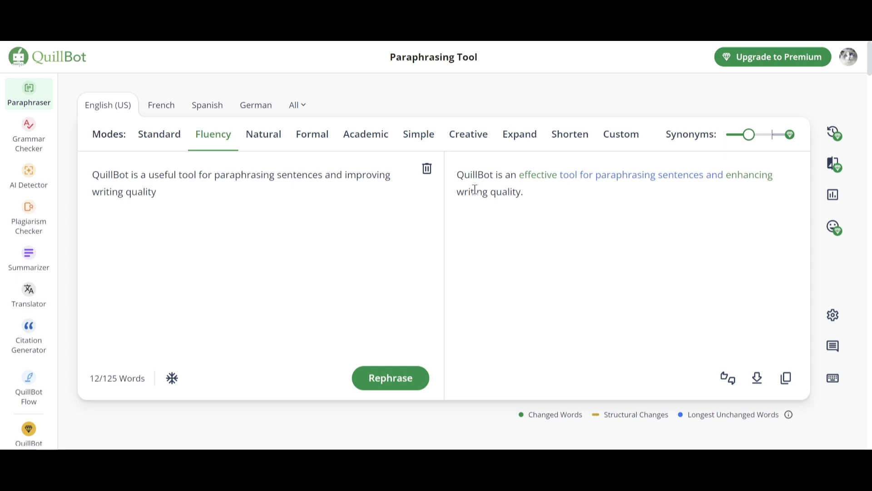
Try the French and Spanish paraphrasing languages, set the language to German and view the full list of languages.
{"action": "left_click", "coordinate": [177, 113]}
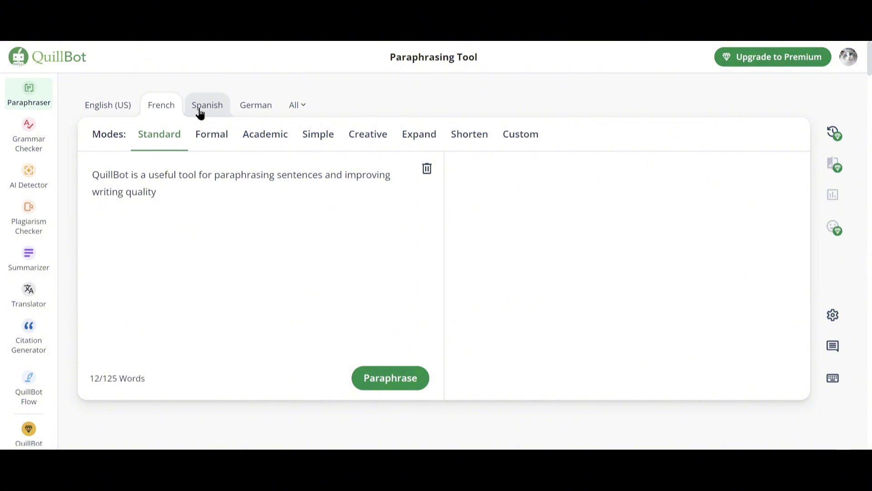
{"action": "left_click", "coordinate": [202, 113]}
{"action": "left_click", "coordinate": [252, 113]}
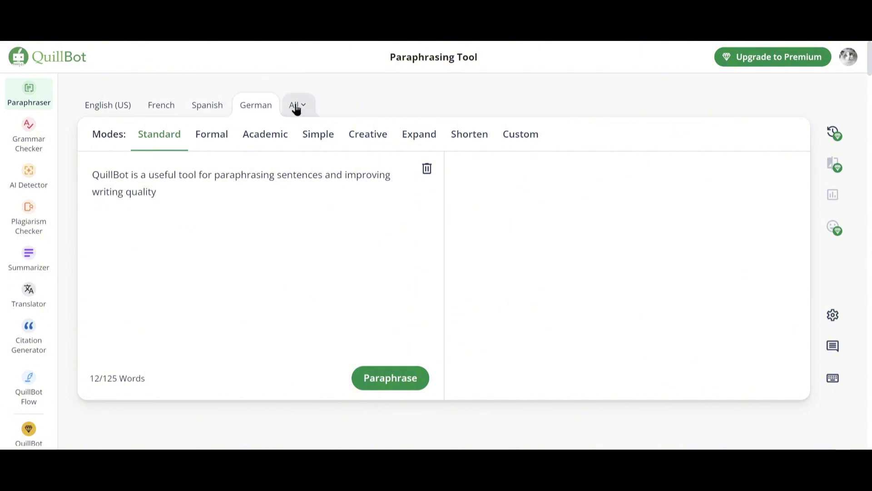
{"action": "left_click", "coordinate": [296, 109]}
{"action": "scroll", "coordinate": [487, 239], "scroll_direction": "down", "scroll_amount": 1}
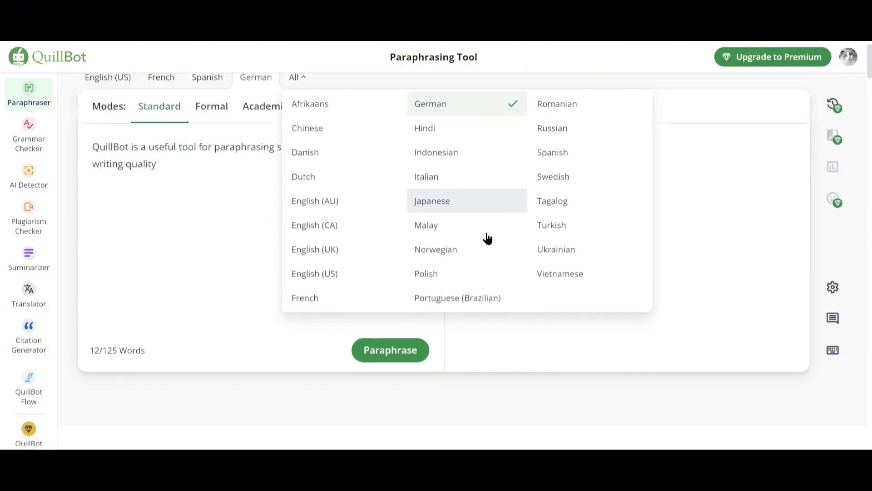
{"action": "scroll", "coordinate": [487, 238], "scroll_direction": "up", "scroll_amount": 1}
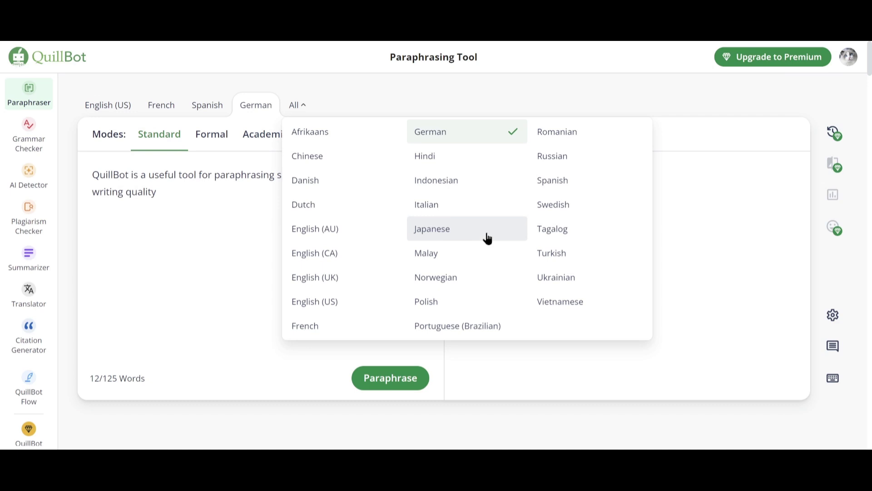
{"action": "left_click", "coordinate": [302, 113]}
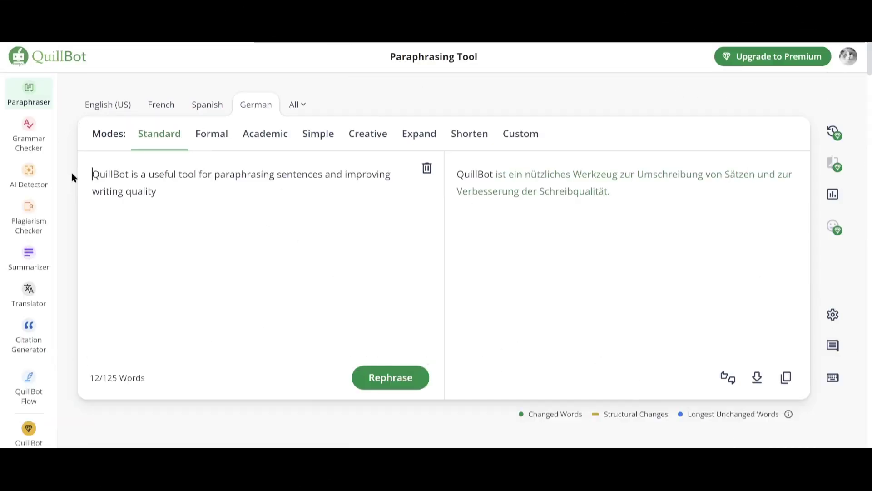
Open the Grammar Checker and enter the sample paragraph beginning "QuillBot has many features that can assist users with their writing needs.".
{"action": "left_click", "coordinate": [46, 148]}
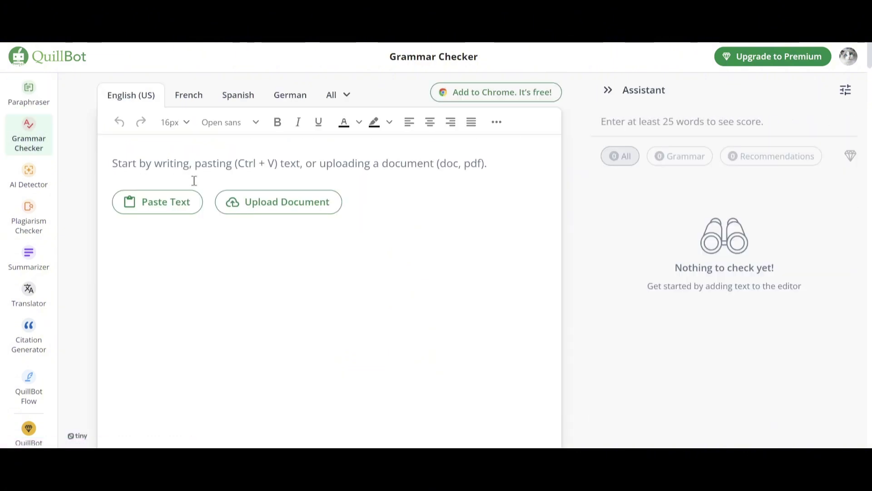
{"action": "left_click", "coordinate": [262, 166]}
{"action": "type", "text": "QuillBot has many features that can assist users with their writing needs. However, some users struggles to utilize all its capabilities fully. For instance, when checking grammar, it is essential to understand the context in which the words are used. This ensures that the suggestions provided aligns with the writer's intent. While it does a good job at highlighting errors, it might overlook some more subtle issues that can affect the overall quality of the writing"}
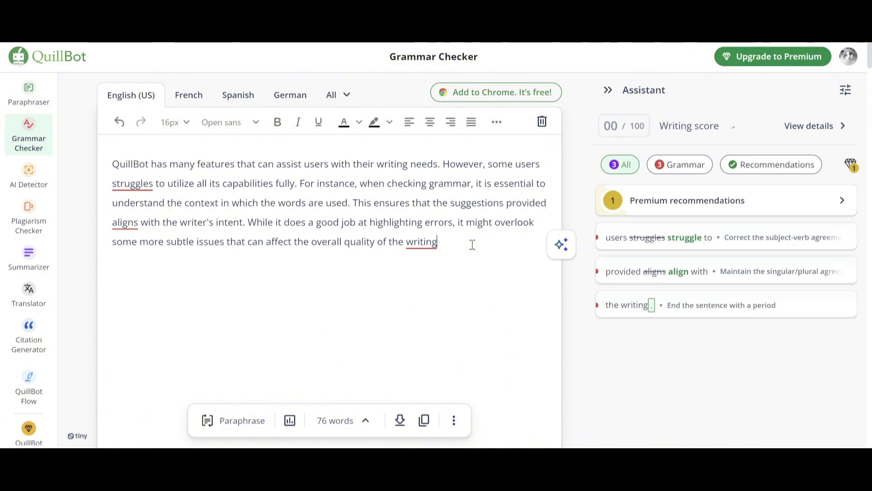
Review the general recommendations, the grammar corrections and the Premium recommendations for the entered paragraph.
{"action": "left_click", "coordinate": [783, 168]}
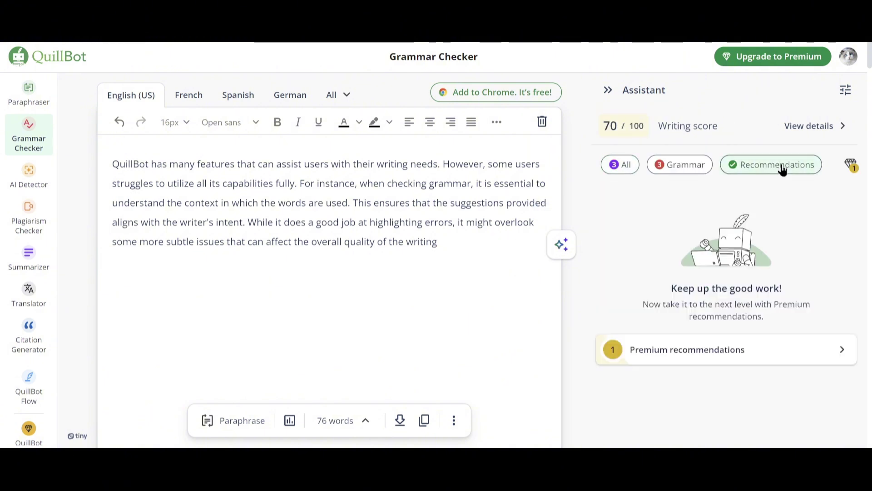
{"action": "left_click", "coordinate": [699, 173]}
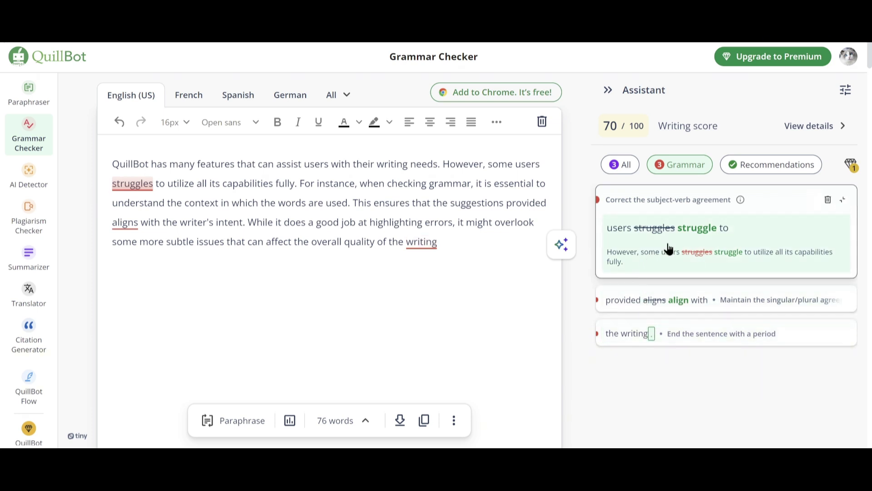
{"action": "left_click", "coordinate": [849, 168]}
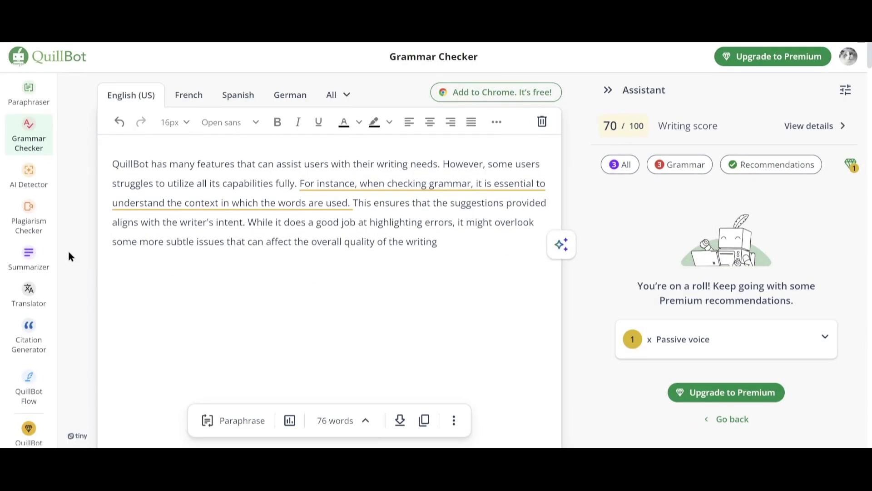
In the AI Detector, analyze the paragraph beginning "With how fast technology is growing, artificial intelligence is pretty much everywhere these days.".
{"action": "left_click", "coordinate": [49, 188]}
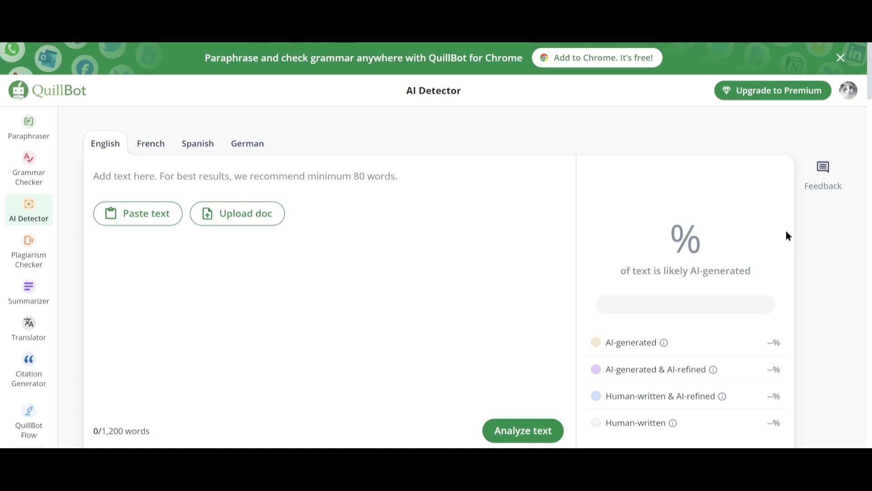
{"action": "scroll", "coordinate": [813, 141], "scroll_direction": "down", "scroll_amount": 1}
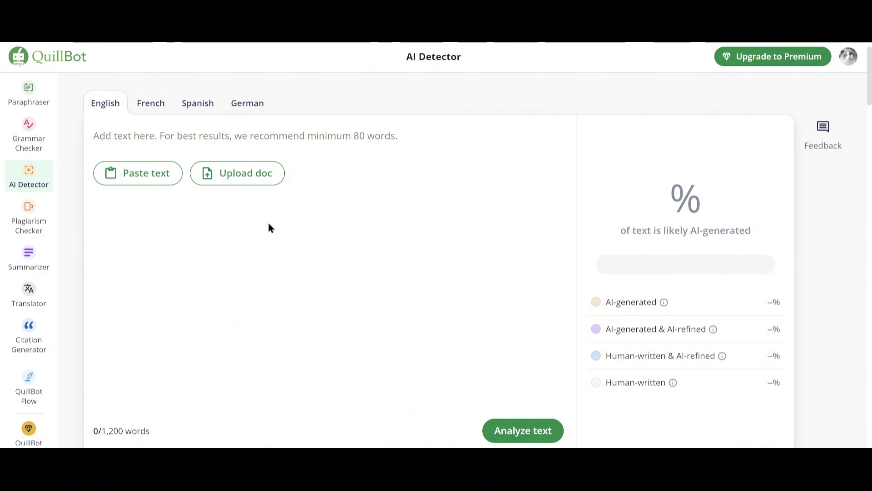
{"action": "left_click", "coordinate": [259, 139]}
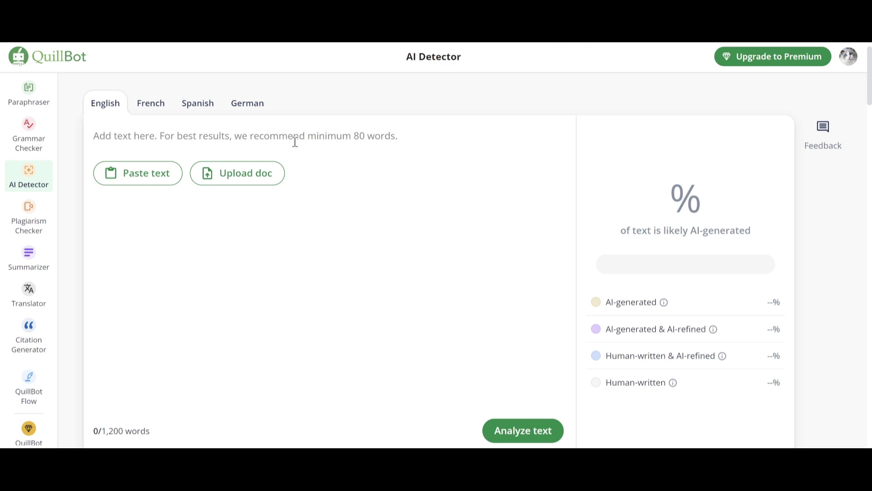
{"action": "type", "text": "With how fast technology is growing, artificial intelligence is pretty much everywhere these days. It’s making things easier and quicker in areas like writing, content creation, advertising, and even coding. But, here’s the thing—depending too much on AI makes people wonder if what we’re creating is still truly \"ours\" or just a product of algorithms. How can we know if our work still feels human? That’s why tools like AI Detectors exist. They help figure out whether what we’ve written is mostly generated by AI, tweaked by AI, or if it’s authentically written by us humans."}
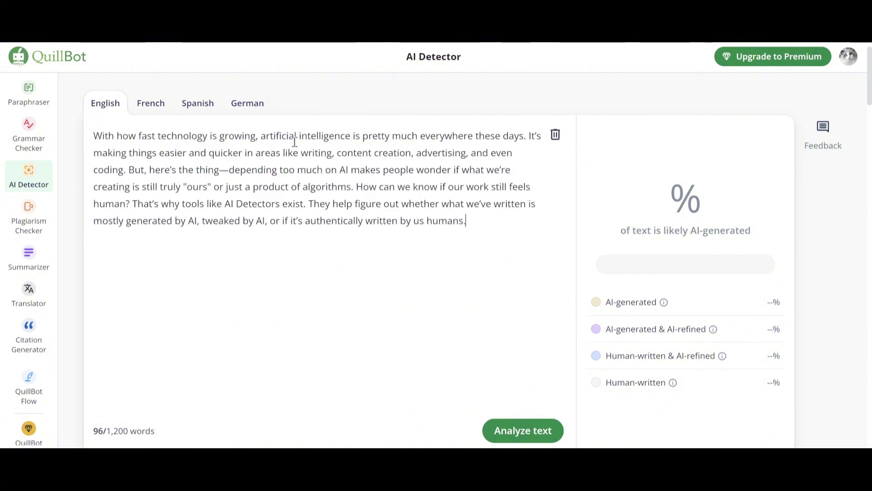
{"action": "left_click", "coordinate": [502, 433]}
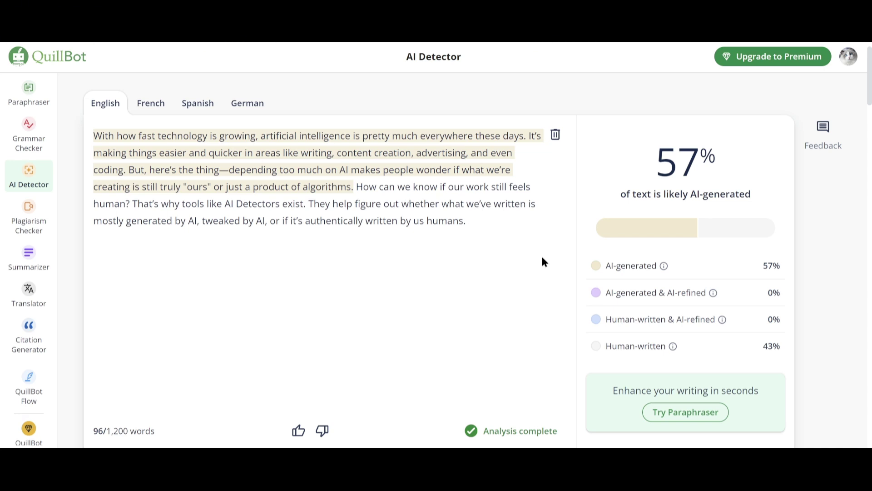
{"action": "scroll", "coordinate": [544, 261], "scroll_direction": "down", "scroll_amount": 1}
{"action": "scroll", "coordinate": [544, 261], "scroll_direction": "up", "scroll_amount": 1}
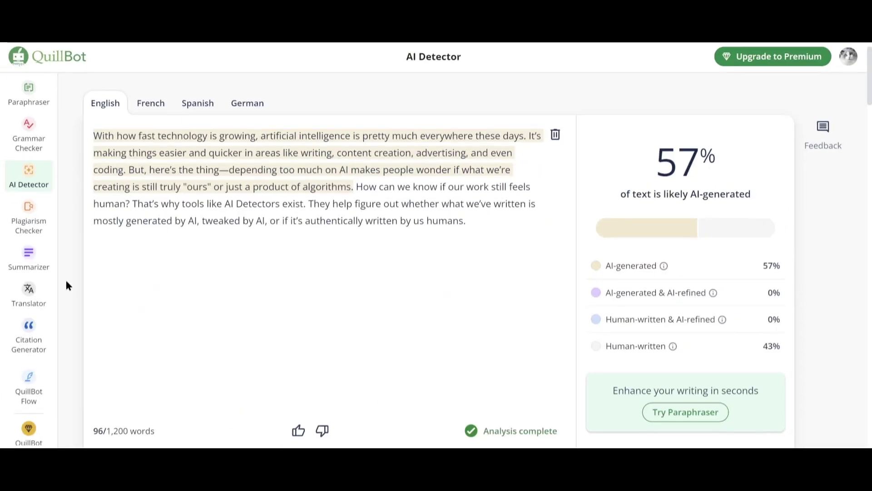
Open the Plagiarism Checker page and look over its sample scan report.
{"action": "left_click", "coordinate": [47, 232]}
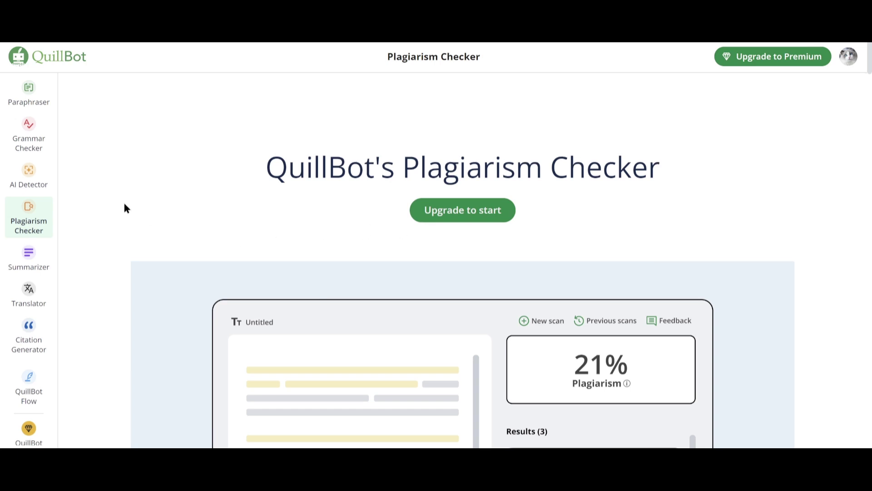
{"action": "scroll", "coordinate": [124, 203], "scroll_direction": "down", "scroll_amount": 3}
{"action": "scroll", "coordinate": [124, 204], "scroll_direction": "down", "scroll_amount": 1}
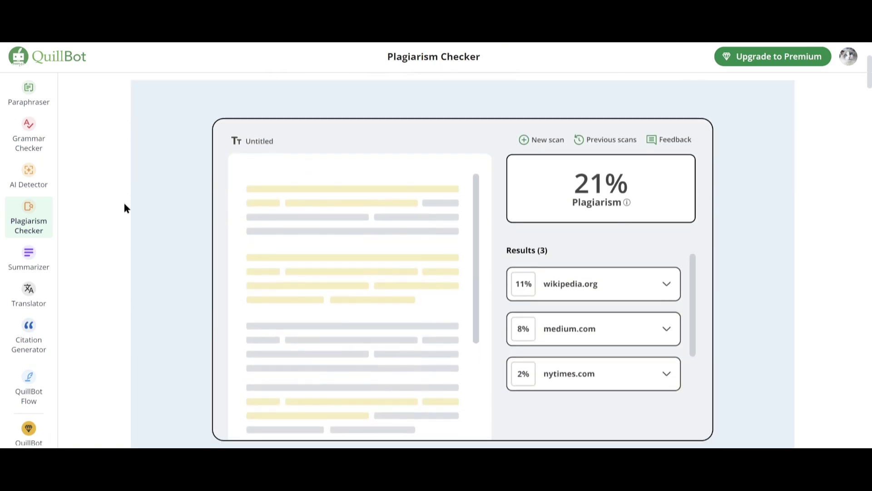
Read through the Plagiarism Checker's feature sections, from the scan report sample to feedback, supported languages and monthly scans.
{"action": "scroll", "coordinate": [124, 204], "scroll_direction": "down", "scroll_amount": 2}
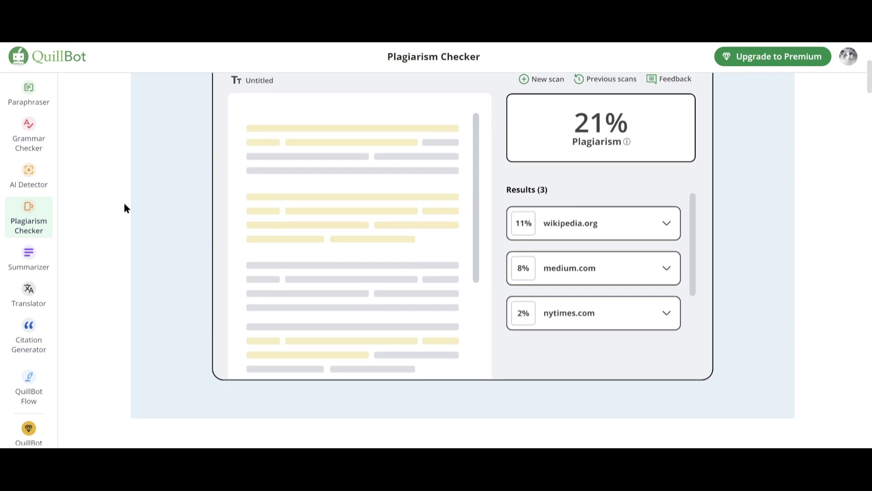
{"action": "scroll", "coordinate": [125, 203], "scroll_direction": "down", "scroll_amount": 2}
{"action": "scroll", "coordinate": [124, 204], "scroll_direction": "down", "scroll_amount": 1}
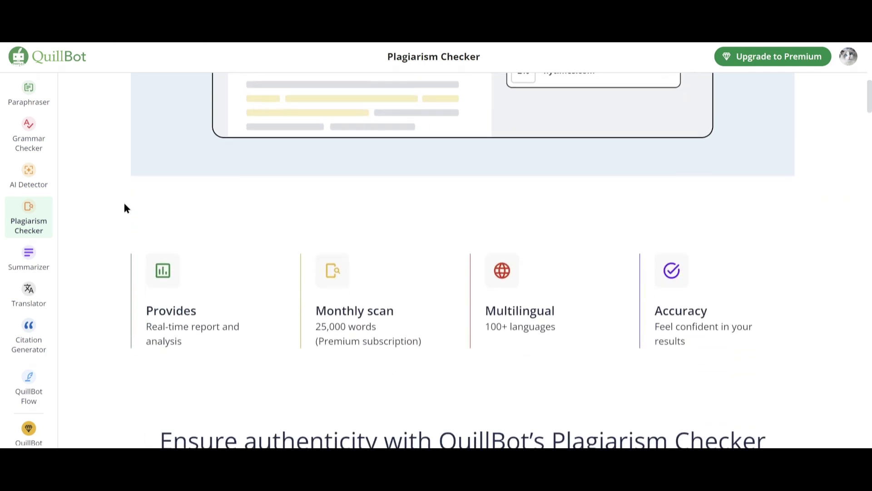
{"action": "scroll", "coordinate": [124, 203], "scroll_direction": "down", "scroll_amount": 1}
{"action": "scroll", "coordinate": [124, 203], "scroll_direction": "down", "scroll_amount": 1}
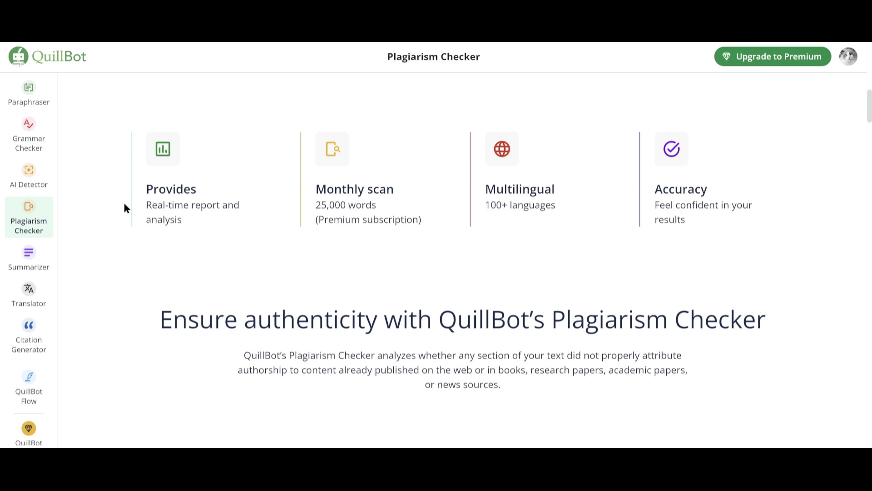
{"action": "scroll", "coordinate": [123, 261], "scroll_direction": "down", "scroll_amount": 1}
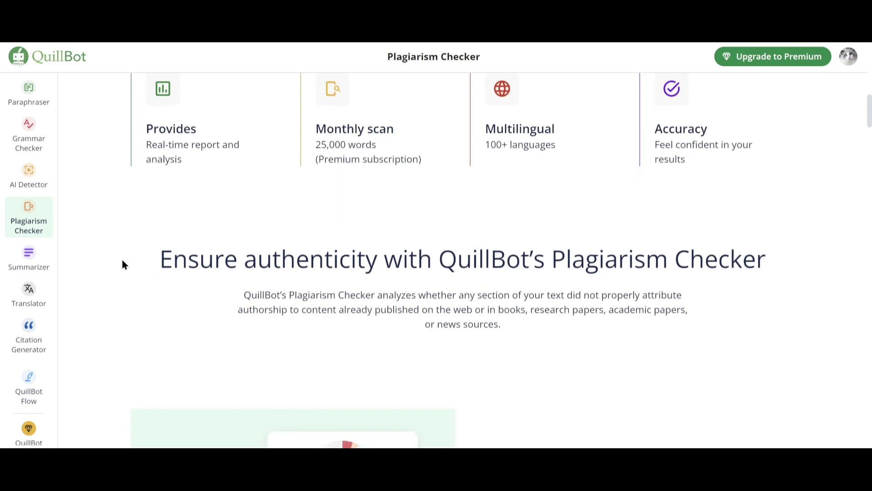
{"action": "scroll", "coordinate": [122, 261], "scroll_direction": "down", "scroll_amount": 2}
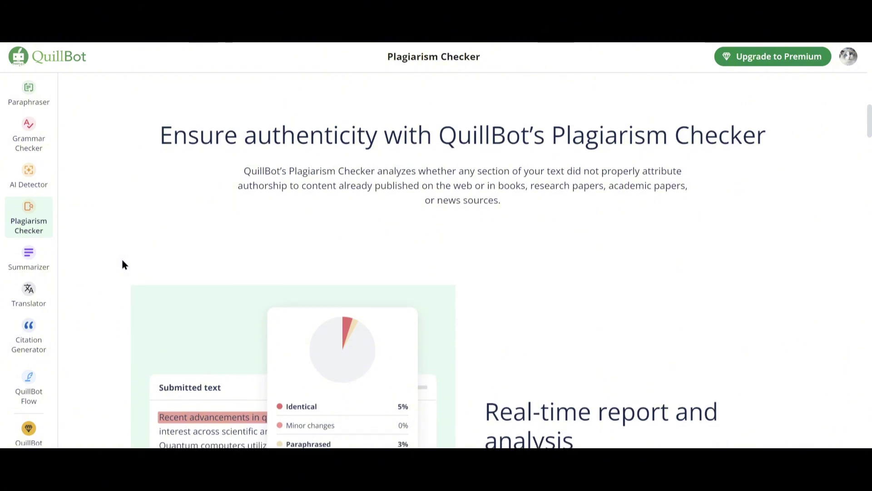
{"action": "scroll", "coordinate": [123, 265], "scroll_direction": "down", "scroll_amount": 3}
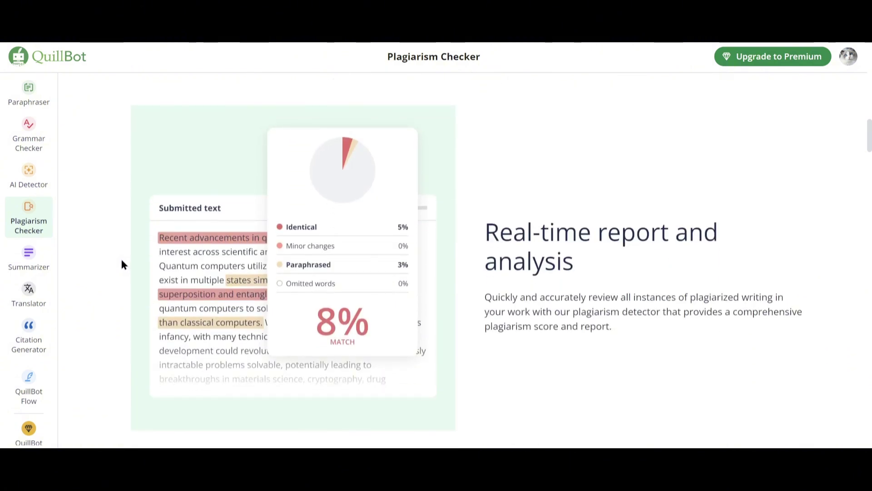
{"action": "scroll", "coordinate": [123, 264], "scroll_direction": "down", "scroll_amount": 1}
{"action": "scroll", "coordinate": [121, 264], "scroll_direction": "down", "scroll_amount": 5}
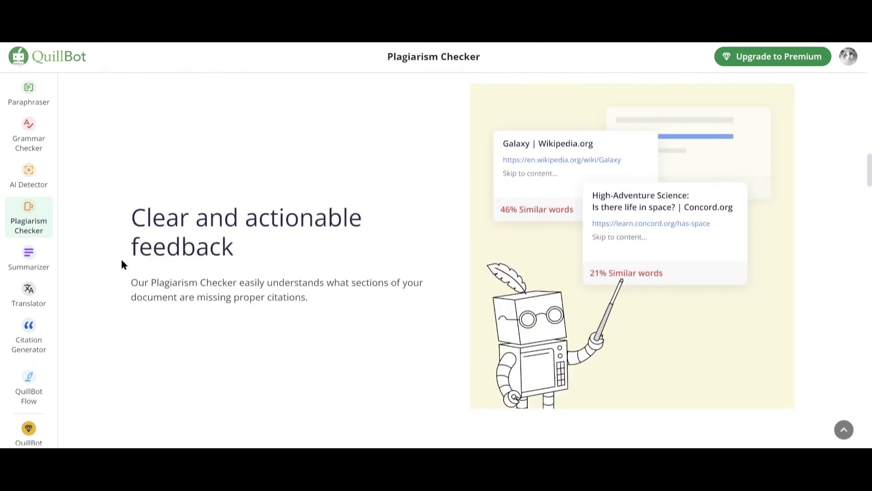
{"action": "scroll", "coordinate": [122, 264], "scroll_direction": "down", "scroll_amount": 4}
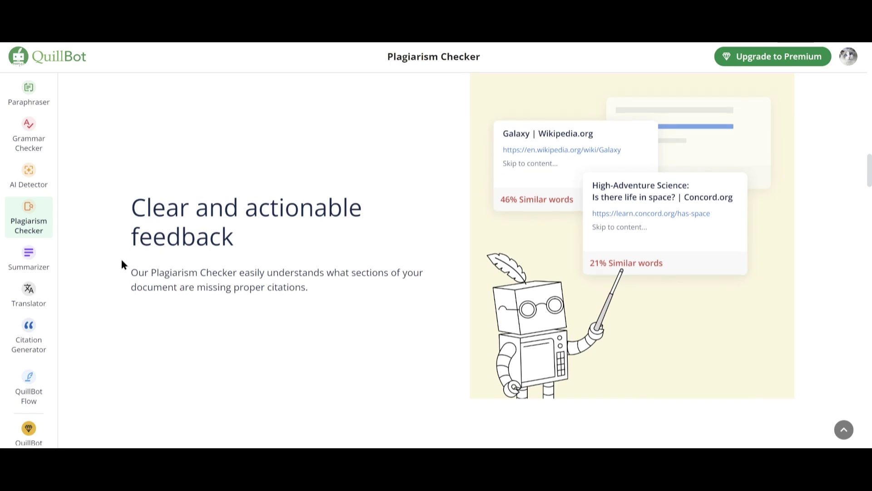
{"action": "scroll", "coordinate": [122, 261], "scroll_direction": "down", "scroll_amount": 3}
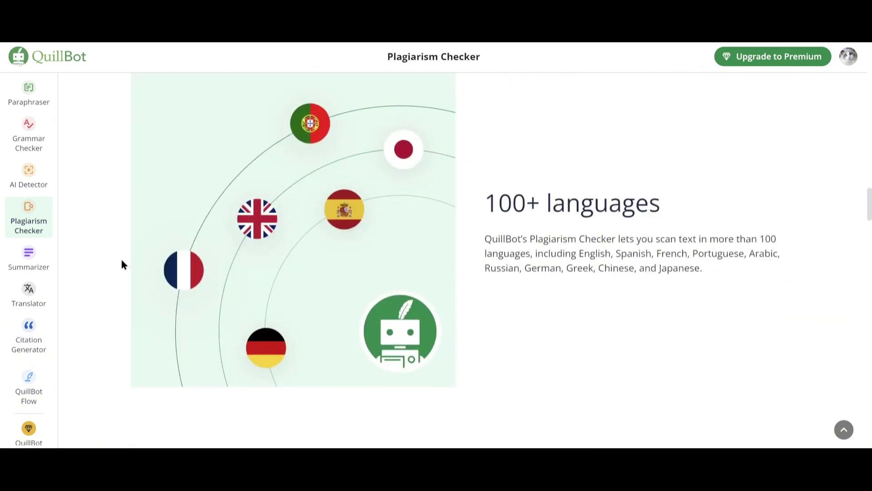
{"action": "scroll", "coordinate": [122, 262], "scroll_direction": "down", "scroll_amount": 2}
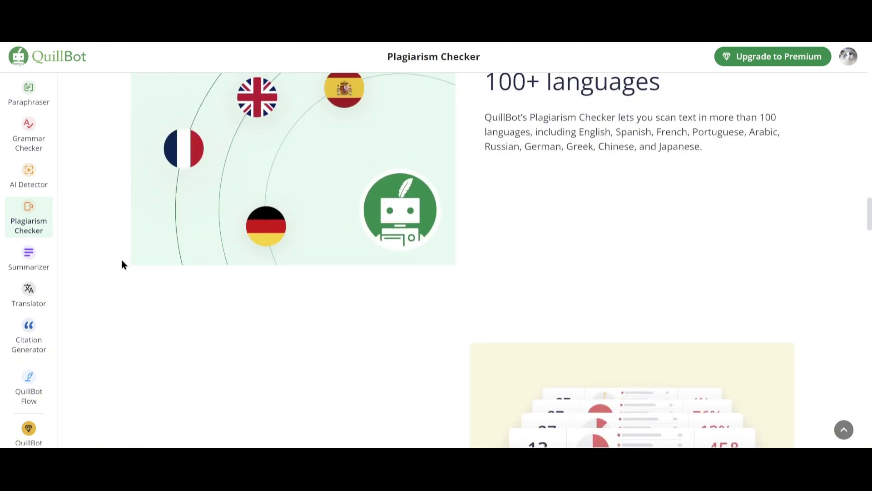
{"action": "scroll", "coordinate": [122, 262], "scroll_direction": "down", "scroll_amount": 3}
{"action": "scroll", "coordinate": [122, 264], "scroll_direction": "down", "scroll_amount": 1}
{"action": "scroll", "coordinate": [122, 265], "scroll_direction": "down", "scroll_amount": 1}
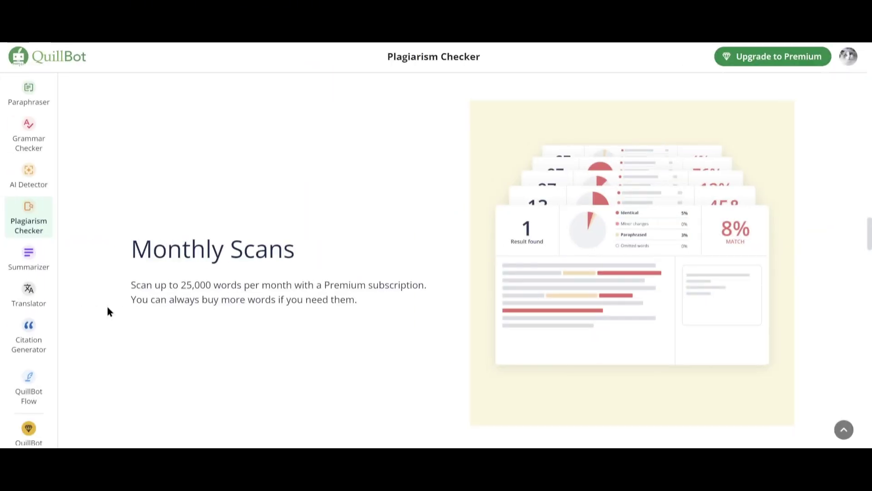
Open the Summarizer, keep the mode on Paragraph and make the summary length one level longer.
{"action": "left_click", "coordinate": [45, 268]}
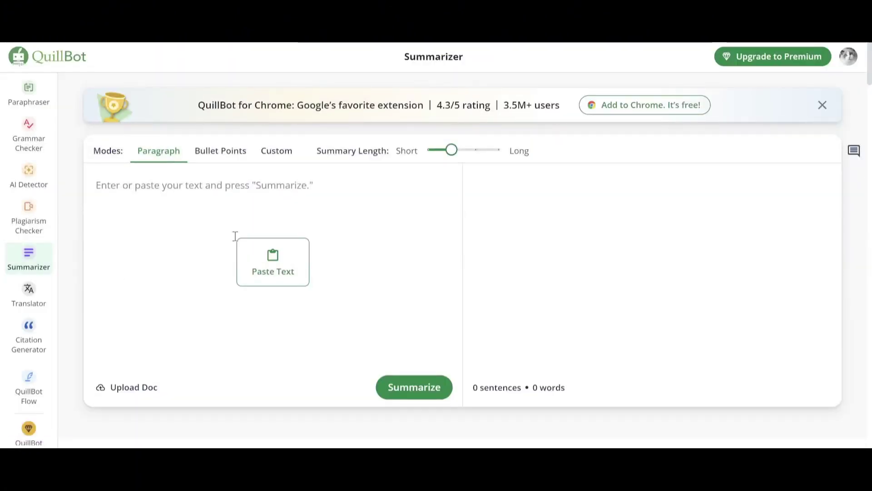
{"action": "left_click", "coordinate": [323, 210]}
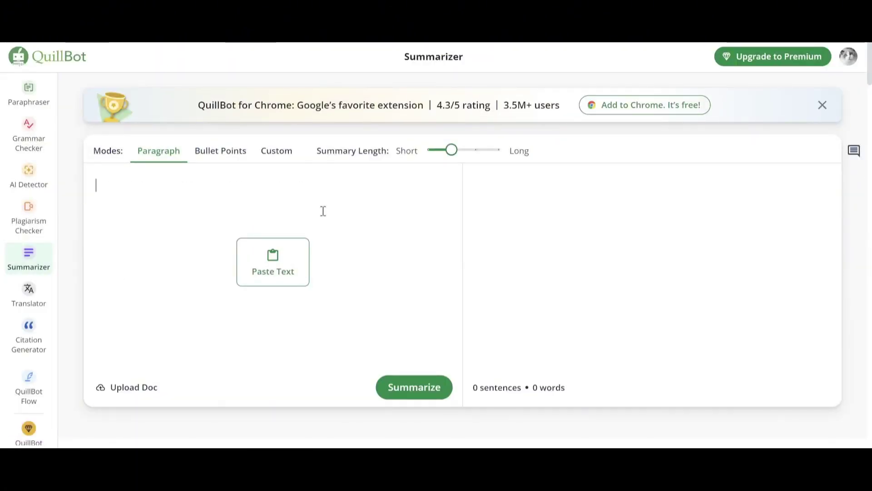
{"action": "left_click", "coordinate": [473, 206]}
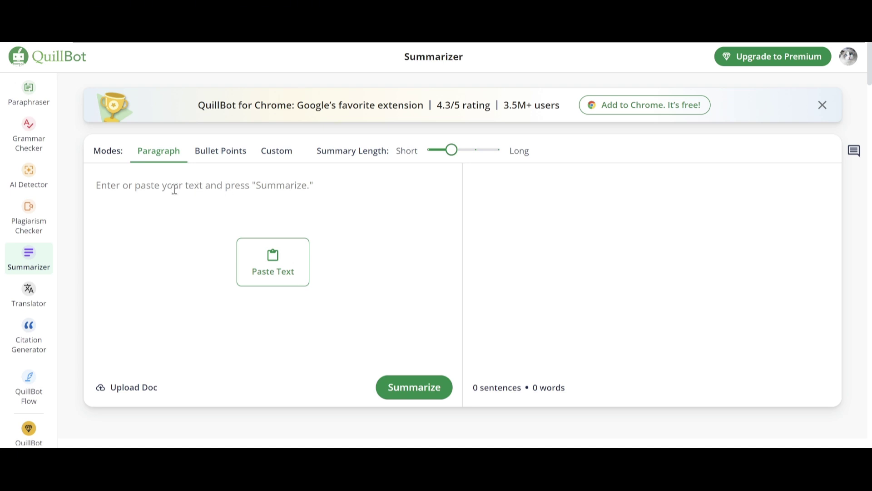
{"action": "left_click", "coordinate": [225, 163]}
{"action": "left_click", "coordinate": [151, 159]}
{"action": "left_click_drag", "start_coordinate": [453, 151], "coordinate": [475, 156]}
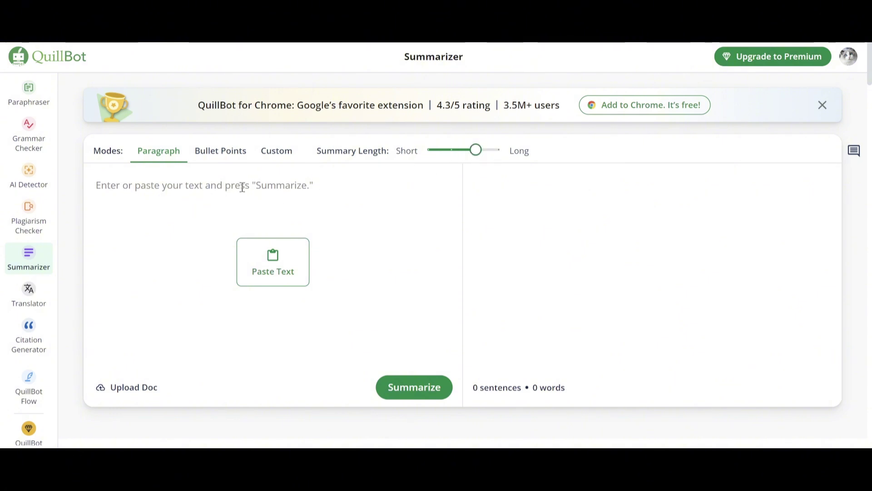
Summarize the paragraph beginning "Technology has significantly evolved over the past few decades, transforming various industries and the way people live.".
{"action": "left_click", "coordinate": [243, 186]}
{"action": "type", "text": "Technology has significantly evolved over the past few decades, transforming various industries and the way people live. From the invention of personal computers to the rise of smartphones, these advancements have reshaped how we communicate, work, and even entertain ourselves. Innovations in artificial intelligence, automation, and virtual reality continue to push the boundaries, offering new possibilities for businesses and individuals alike. However, with these advancements come challenges, particularly in areas such as data privacy, cybersecurity, and the potential for job displacement. As we continue to integrate technology into every facet of life, it is crucial to balance the benefits with the ethical implications that come with it"}
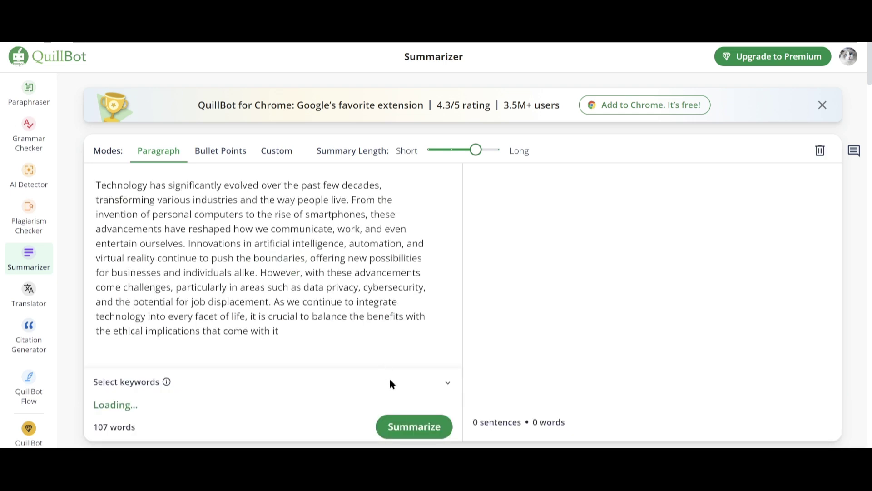
{"action": "left_click", "coordinate": [411, 437]}
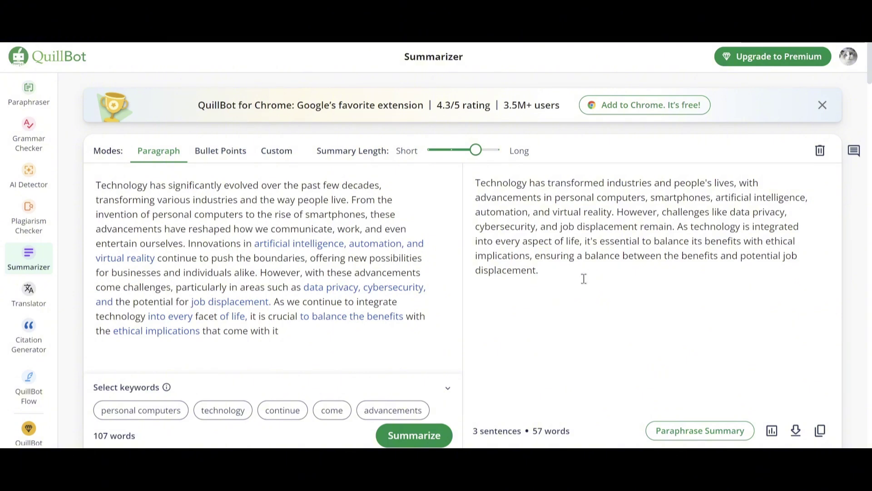
Open the Citation Generator and look through the available citation styles, leaving APA 7th edition selected.
{"action": "left_click", "coordinate": [36, 332]}
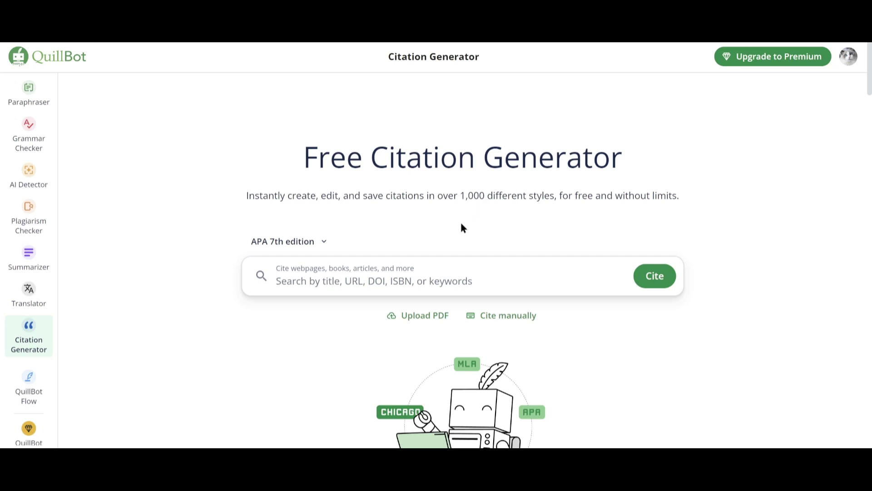
{"action": "left_click", "coordinate": [321, 242]}
{"action": "scroll", "coordinate": [317, 331], "scroll_direction": "down", "scroll_amount": 3}
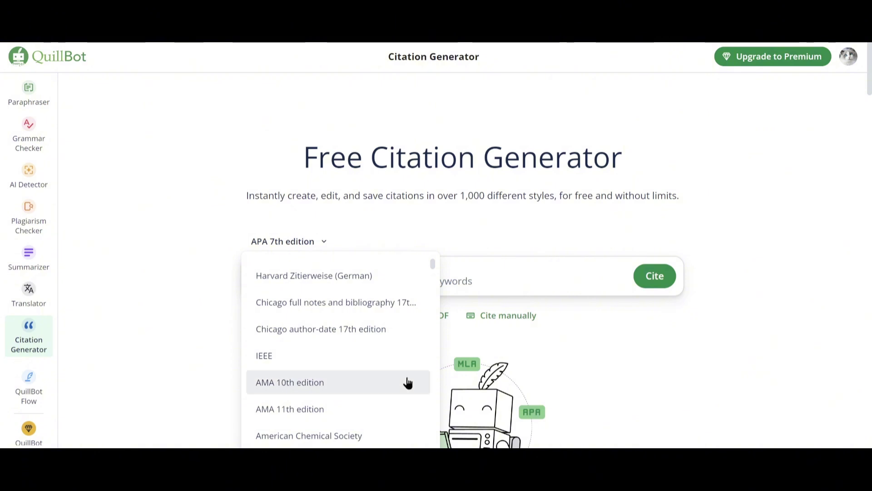
{"action": "scroll", "coordinate": [408, 377], "scroll_direction": "down", "scroll_amount": 5}
{"action": "scroll", "coordinate": [409, 373], "scroll_direction": "down", "scroll_amount": 2}
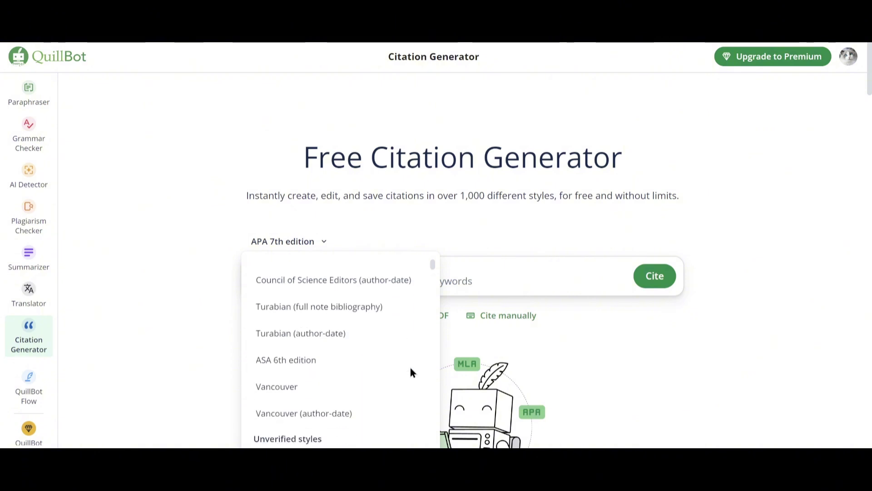
{"action": "left_click", "coordinate": [484, 240]}
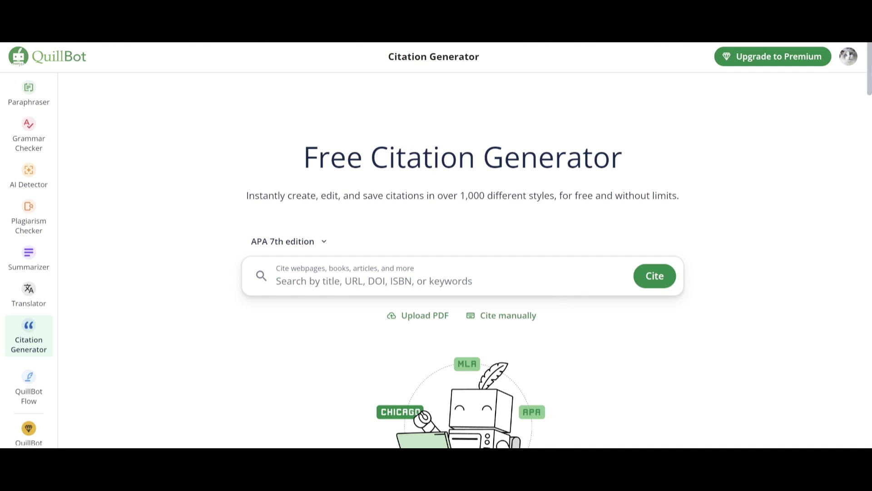
{"action": "scroll", "coordinate": [463, 289], "scroll_direction": "down", "scroll_amount": 1}
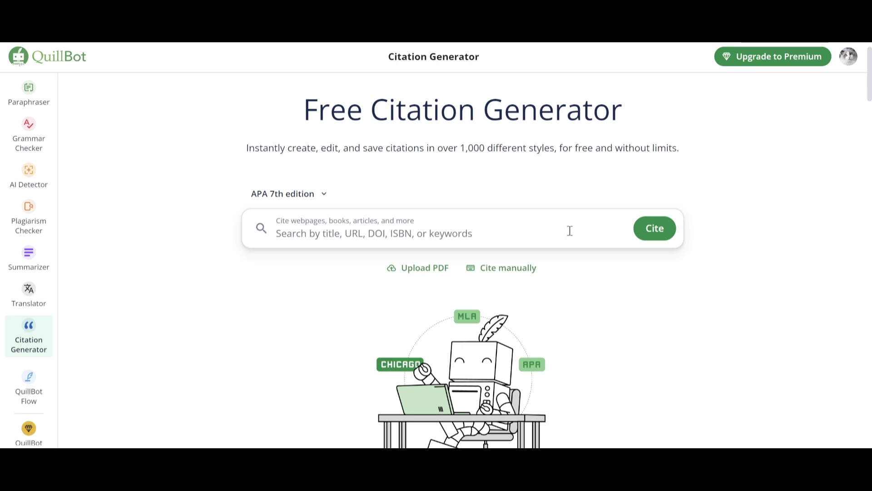
{"action": "type", "text": "https://web.library.yale.edu/sites/default/files/files/fn00117.pdf"}
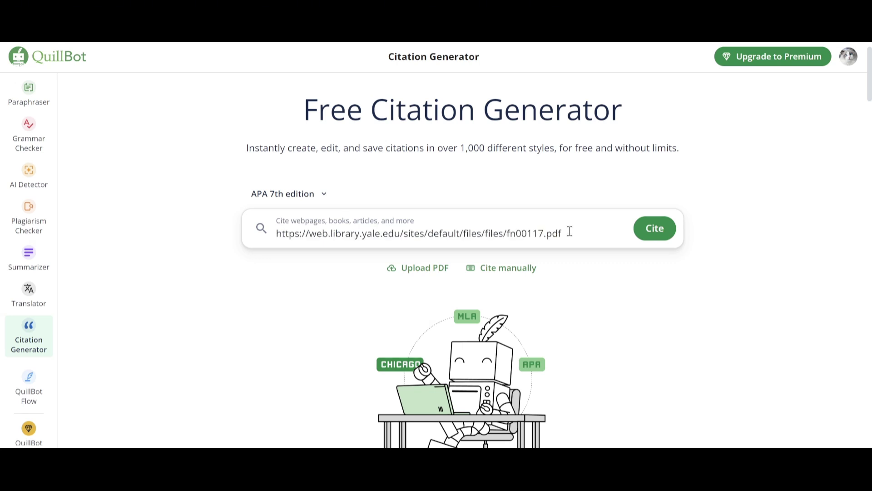
{"action": "left_click", "coordinate": [644, 239]}
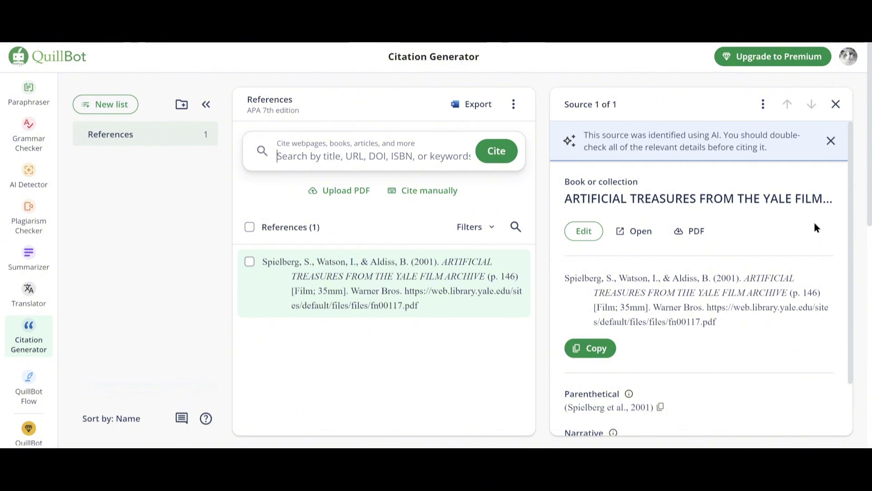
{"action": "scroll", "coordinate": [695, 338], "scroll_direction": "down", "scroll_amount": 2}
{"action": "scroll", "coordinate": [691, 341], "scroll_direction": "up", "scroll_amount": 2}
{"action": "scroll", "coordinate": [690, 339], "scroll_direction": "down", "scroll_amount": 2}
{"action": "left_click", "coordinate": [589, 286]}
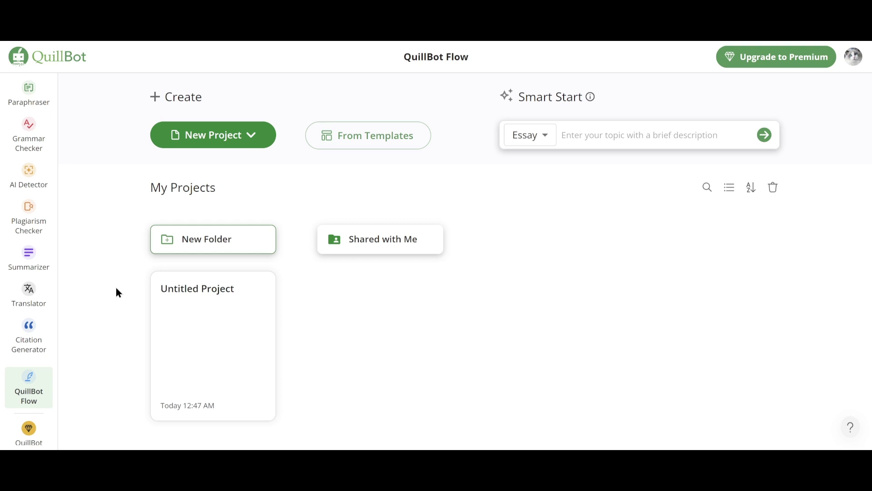
In QuillBot Flow, view the options for starting a new project and browse the template collection down to the professional templates.
{"action": "left_click", "coordinate": [251, 135]}
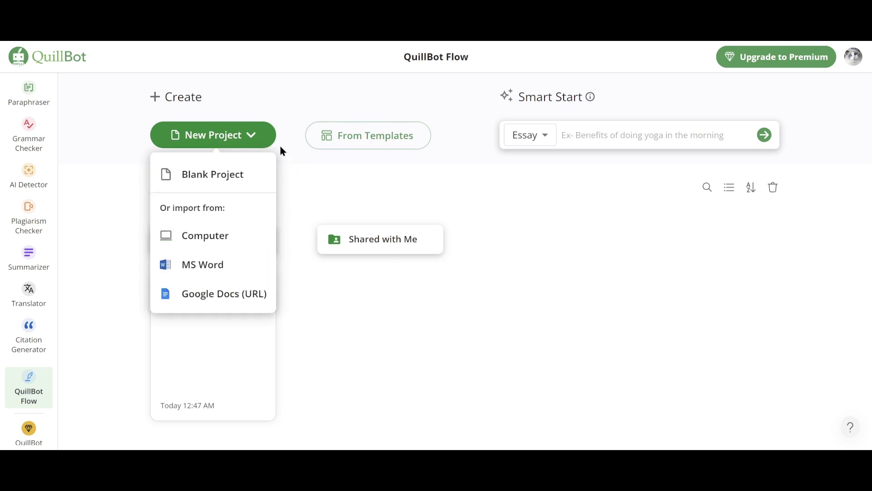
{"action": "left_click", "coordinate": [320, 189]}
{"action": "left_click", "coordinate": [358, 146]}
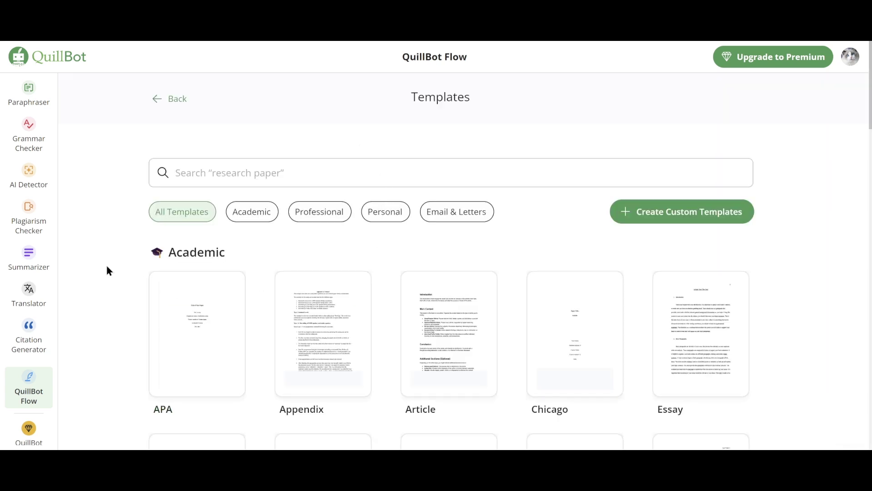
{"action": "scroll", "coordinate": [108, 268], "scroll_direction": "down", "scroll_amount": 1}
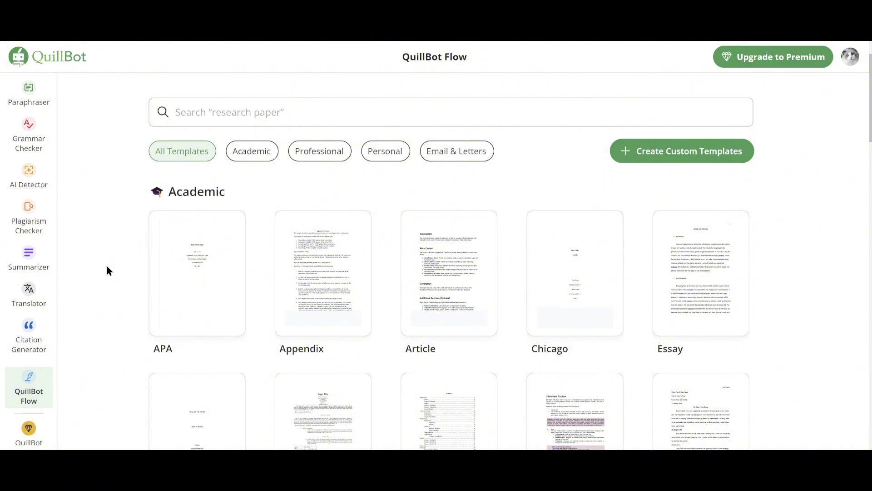
{"action": "scroll", "coordinate": [107, 267], "scroll_direction": "down", "scroll_amount": 1}
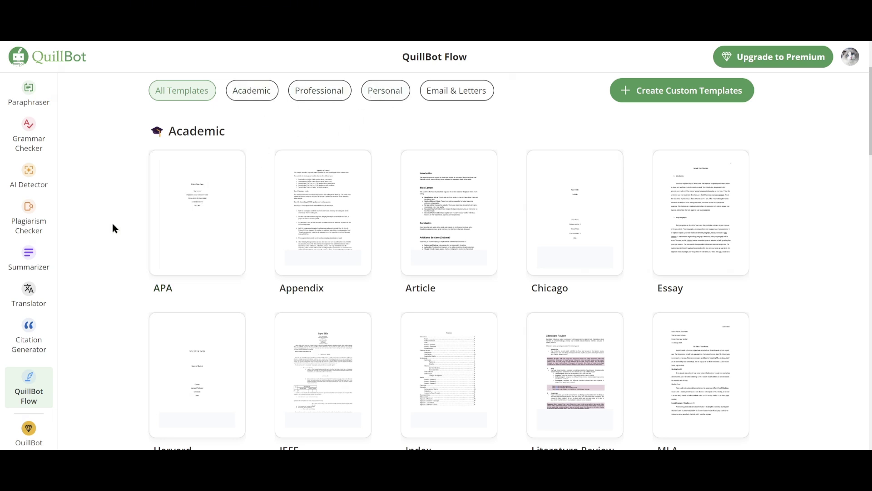
{"action": "scroll", "coordinate": [162, 252], "scroll_direction": "down", "scroll_amount": 2}
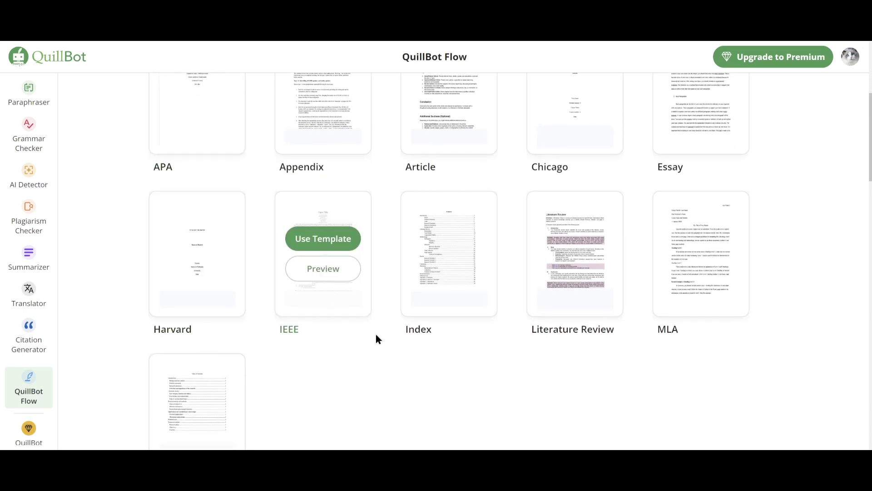
{"action": "scroll", "coordinate": [522, 383], "scroll_direction": "down", "scroll_amount": 3}
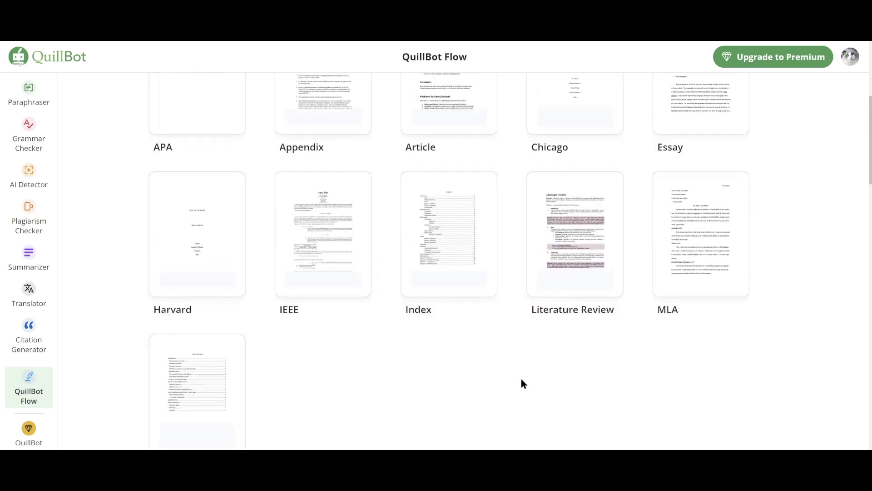
{"action": "scroll", "coordinate": [521, 381], "scroll_direction": "down", "scroll_amount": 5}
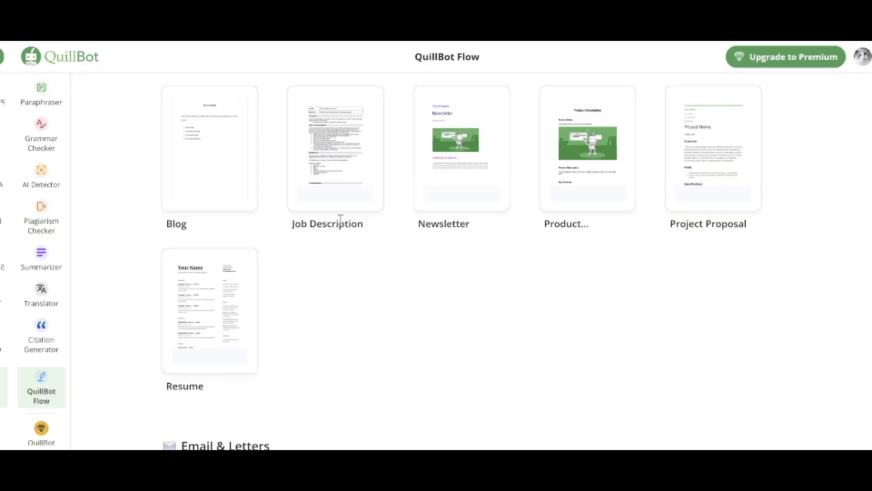
Create a project from the Job Description template and dismiss the Advanced AI Review pop-up.
{"action": "left_click", "coordinate": [328, 144]}
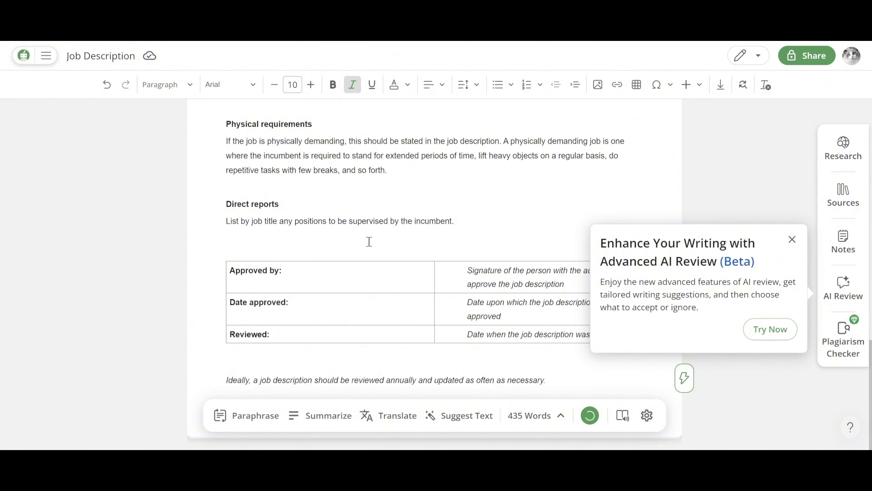
{"action": "left_click", "coordinate": [793, 239]}
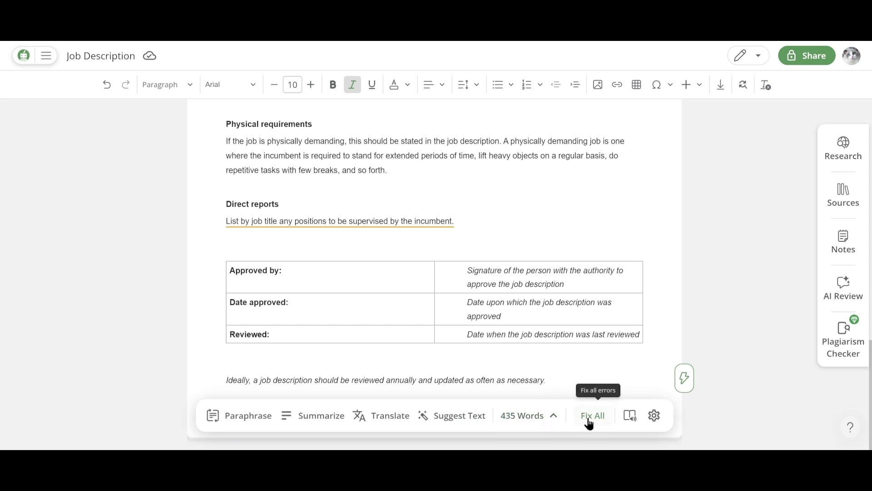
{"action": "mouse_move", "coordinate": [621, 423]}
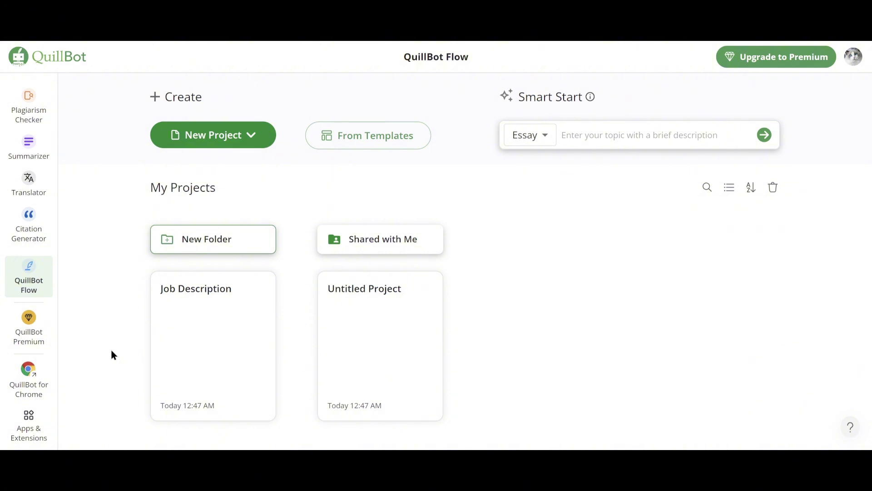
View the QuillBot extension's page in the Chrome Web Store, and open QuillBot's list of apps and extensions.
{"action": "left_click", "coordinate": [35, 387]}
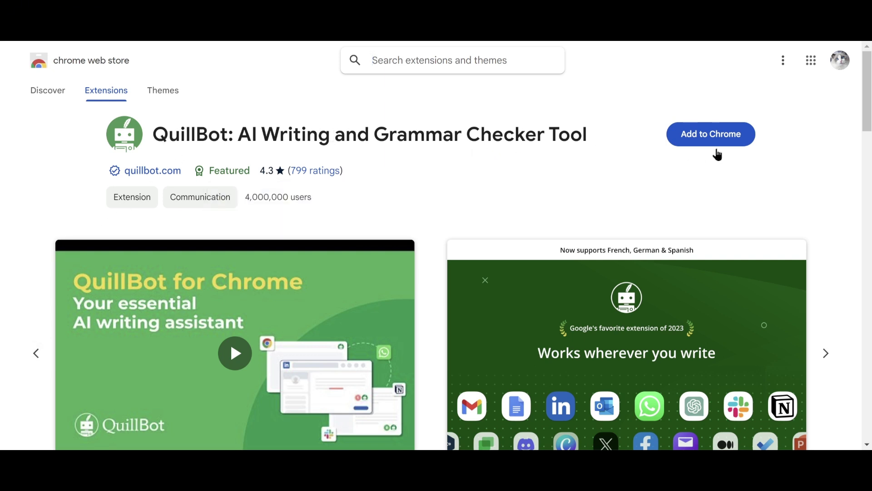
{"action": "scroll", "coordinate": [707, 208], "scroll_direction": "down", "scroll_amount": 3}
{"action": "scroll", "coordinate": [705, 233], "scroll_direction": "up", "scroll_amount": 1}
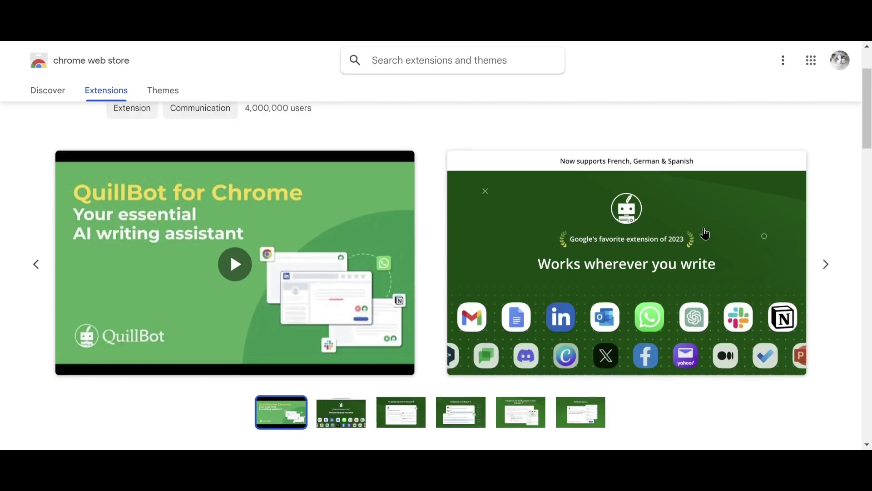
{"action": "scroll", "coordinate": [706, 234], "scroll_direction": "up", "scroll_amount": 1}
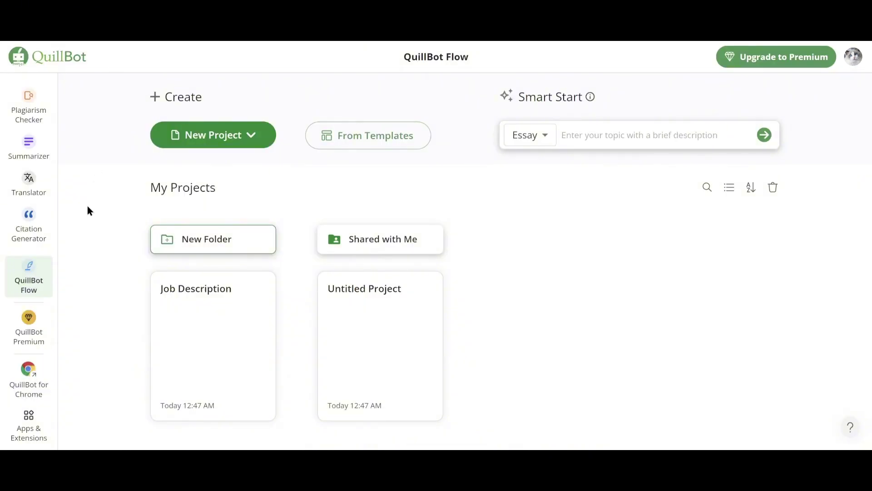
{"action": "left_click", "coordinate": [40, 434]}
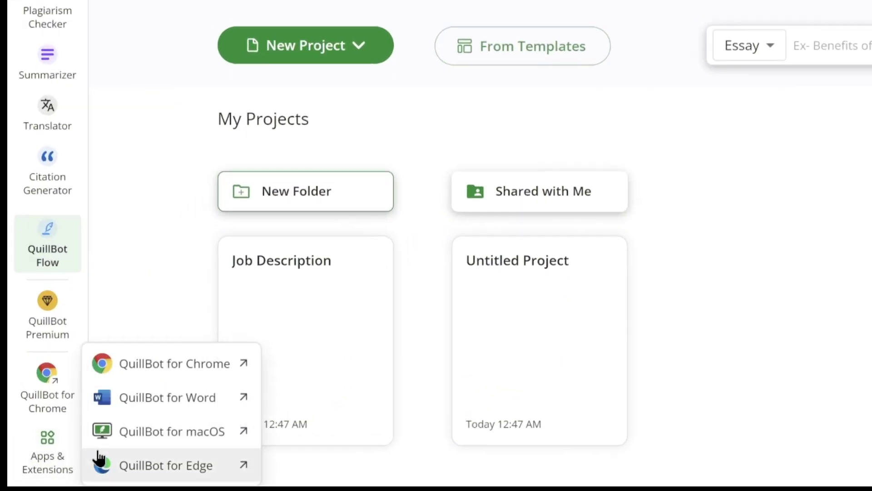